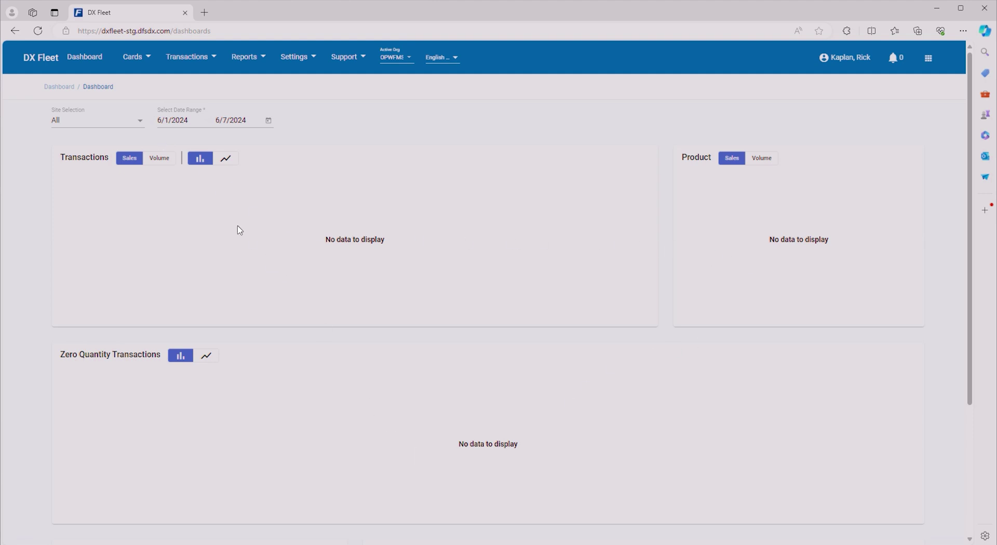
Filter the DX Fleet dashboard to site 100-TrainingSite1 from the Site Selection list.
click(139, 125)
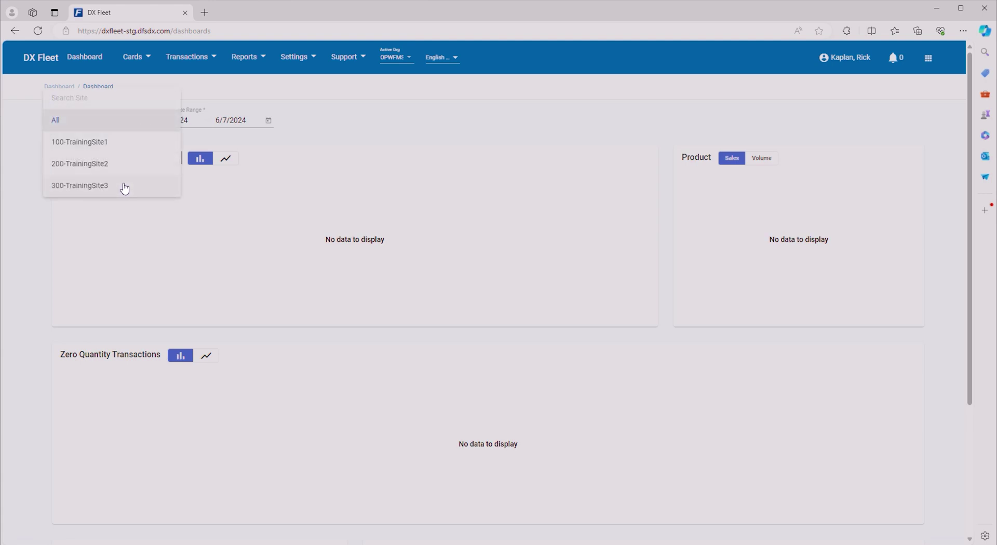
click(135, 146)
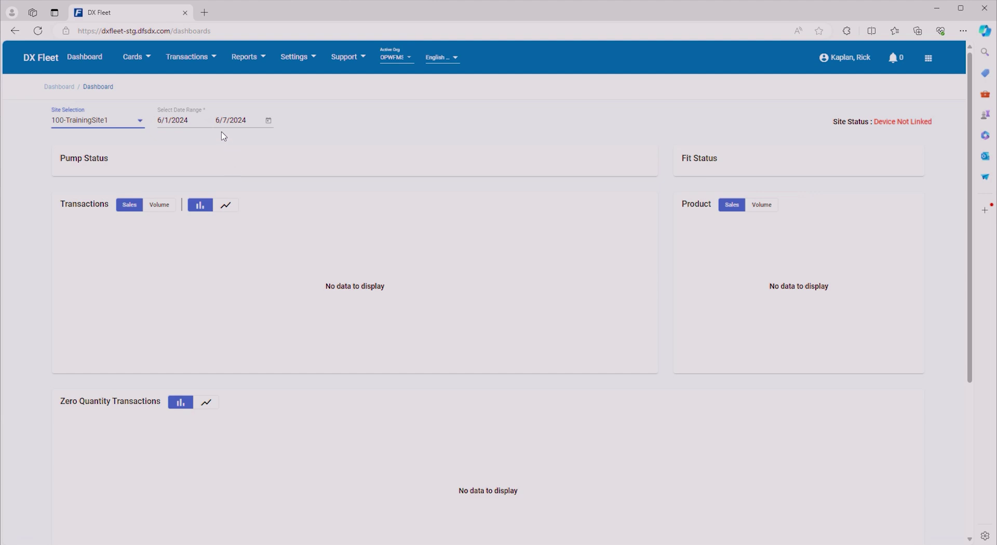
In System Configuration, enable Proprietary Card File Management with Driver and Vehicle Tracking – Non-Restricted.
click(302, 61)
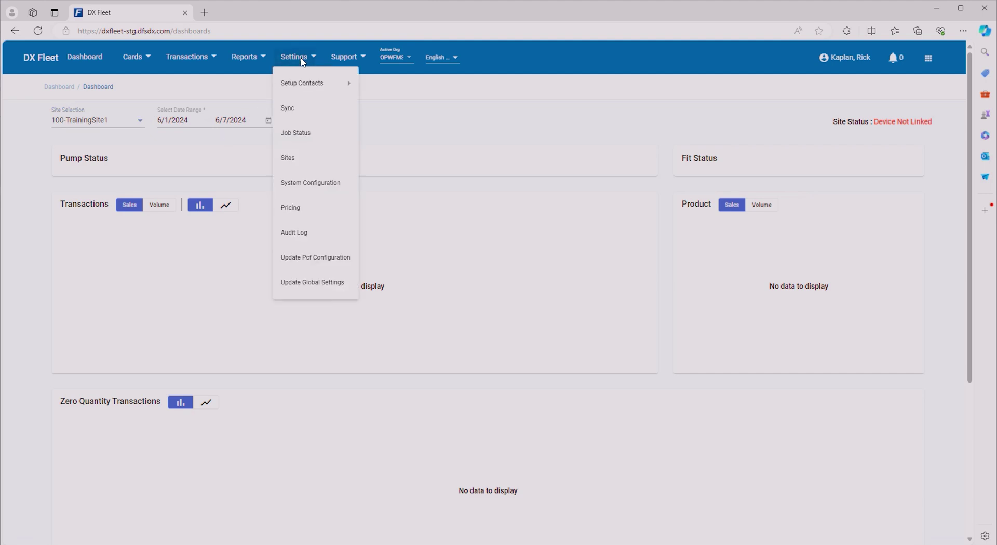
click(319, 182)
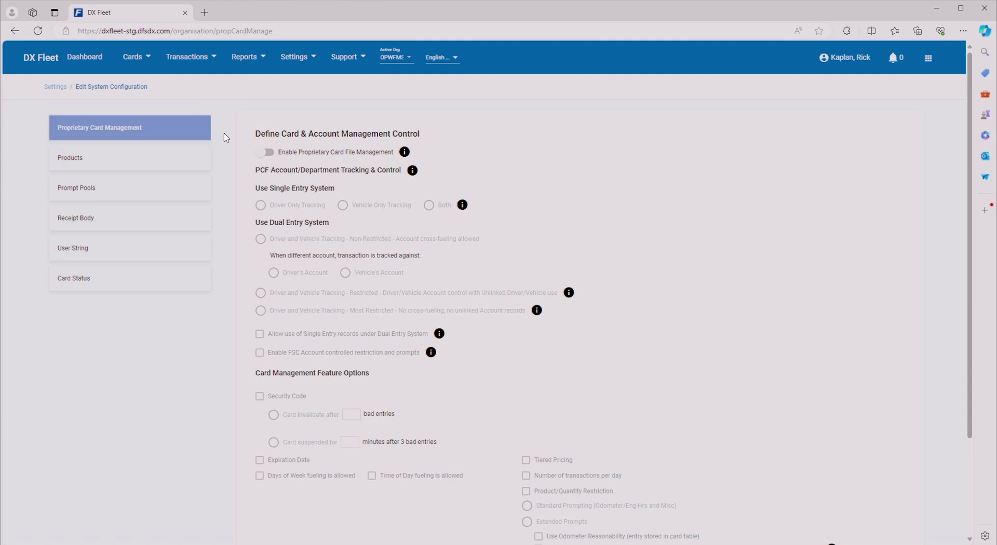
click(265, 153)
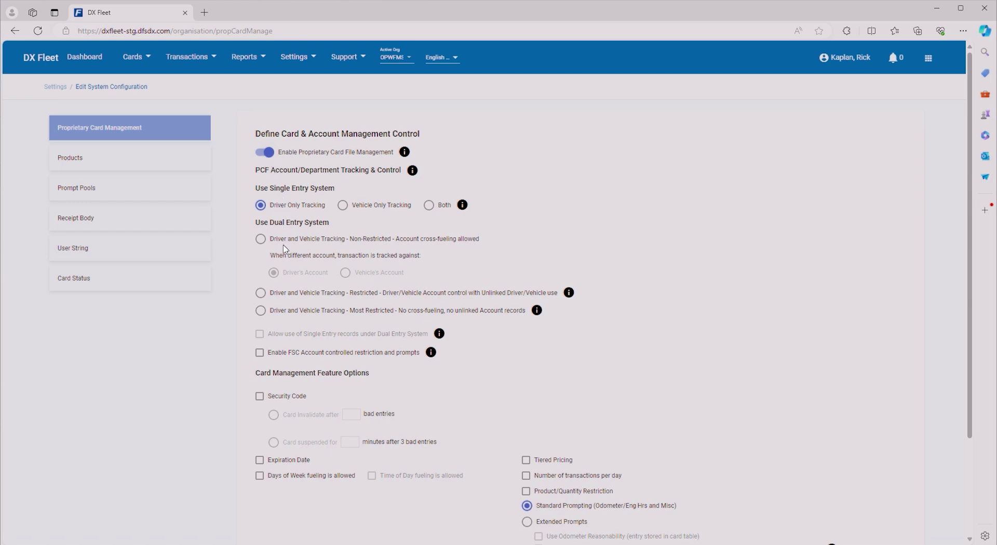
click(261, 239)
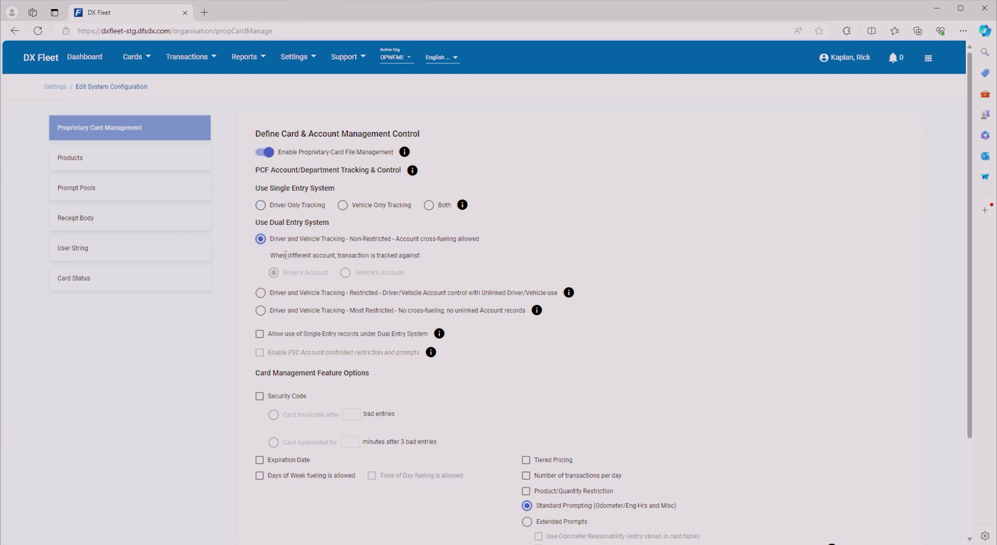
Allow single-entry records and require a security code, invalidating cards after 3 bad entries.
click(261, 336)
mouse_move(440, 335)
click(260, 396)
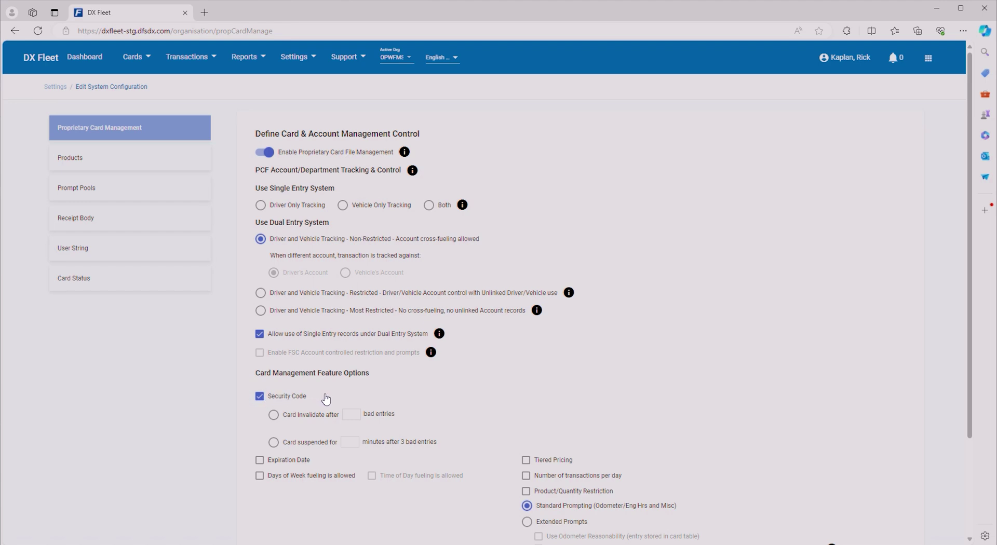
click(273, 416)
click(350, 414)
Enable Days of Week, Time of Day, Number of transactions and Product/Quantity restrictions.
click(260, 476)
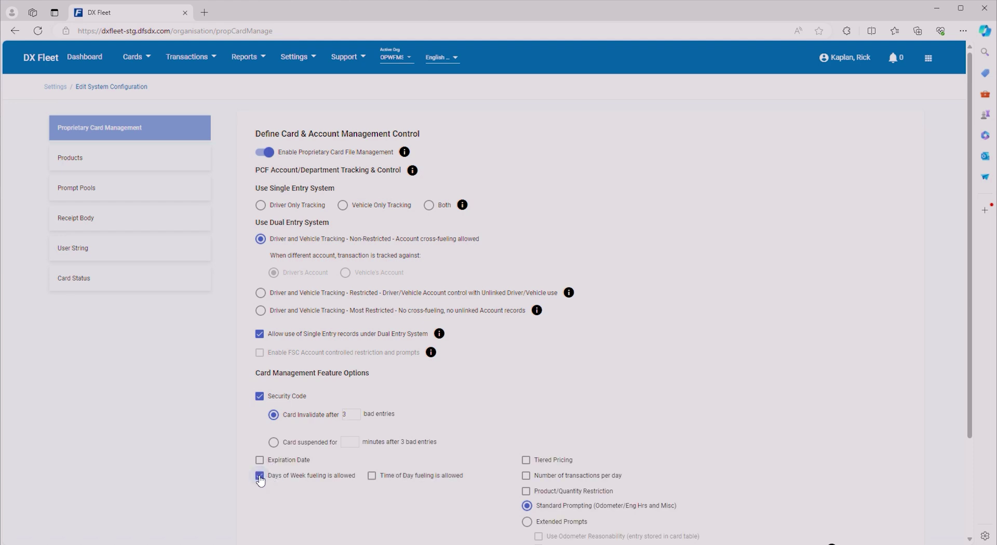
click(372, 476)
click(526, 476)
click(527, 495)
scroll(663, 509, down, 3)
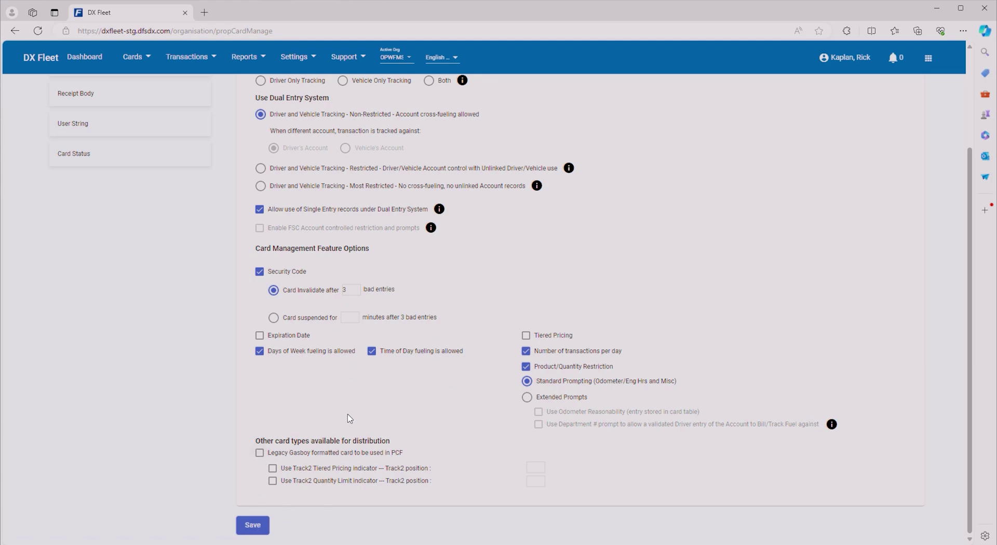
Save the card management configuration and confirm the warning with Ok.
click(253, 527)
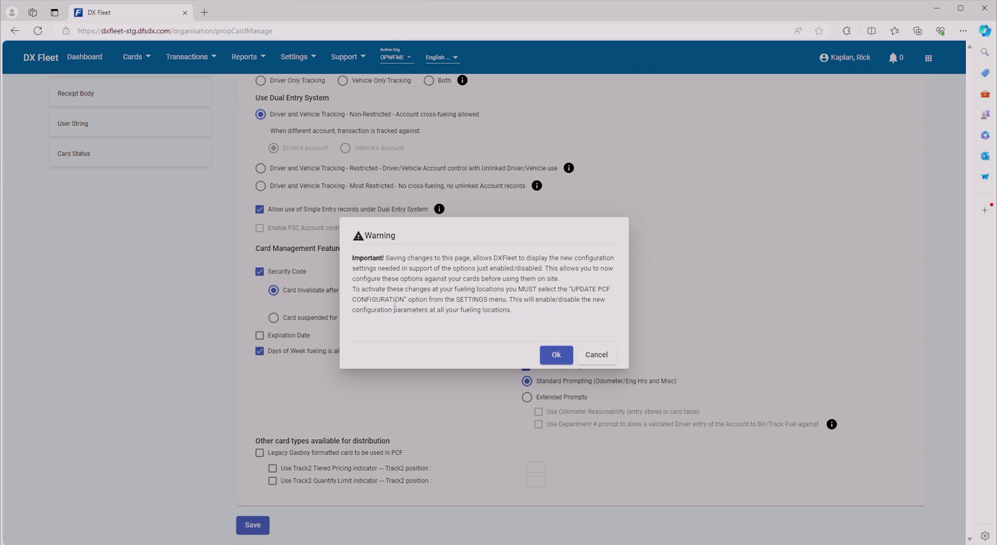
click(555, 357)
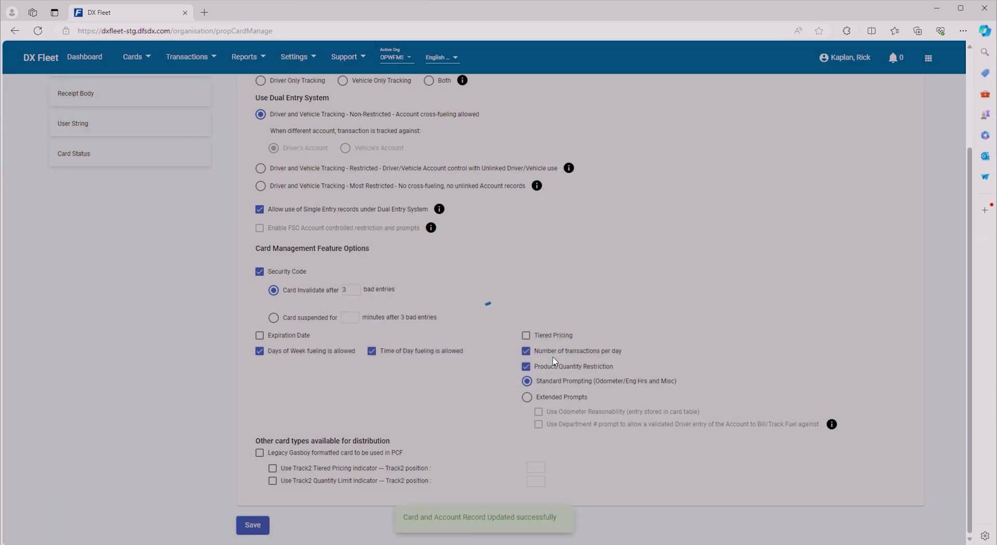
scroll(555, 357, up, 3)
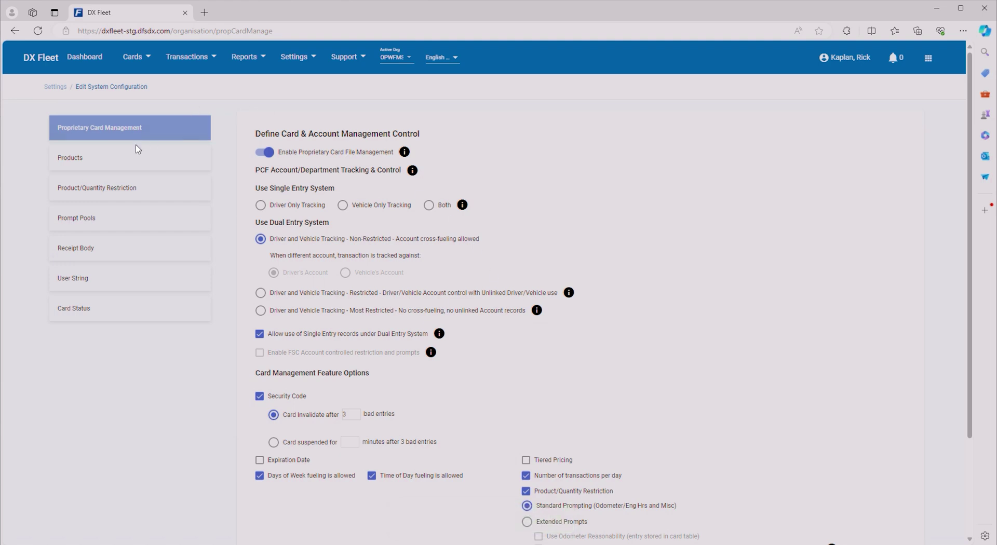
Rename product type 01 to 'Unleaded Regular 87', save it, and go to Product/Quantity Restriction.
click(130, 160)
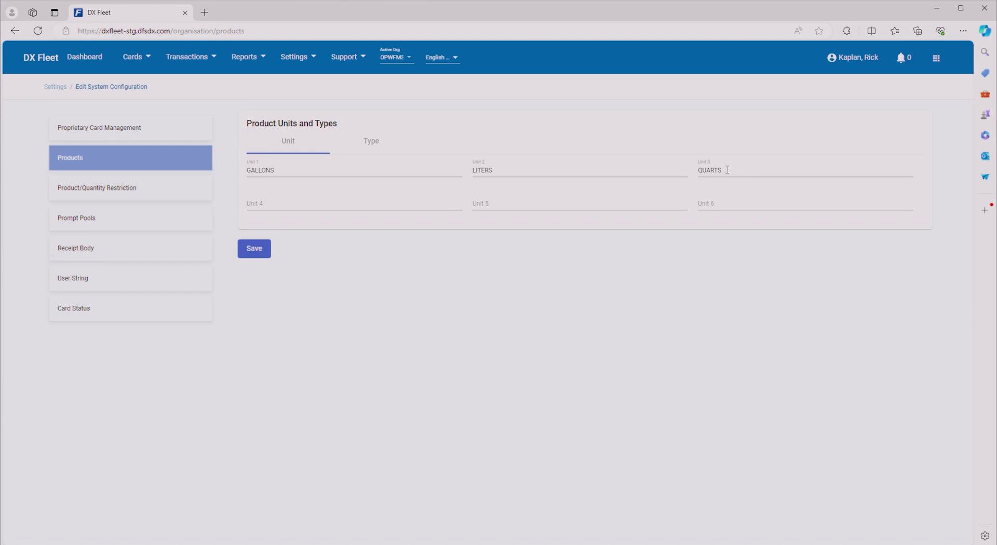
click(370, 143)
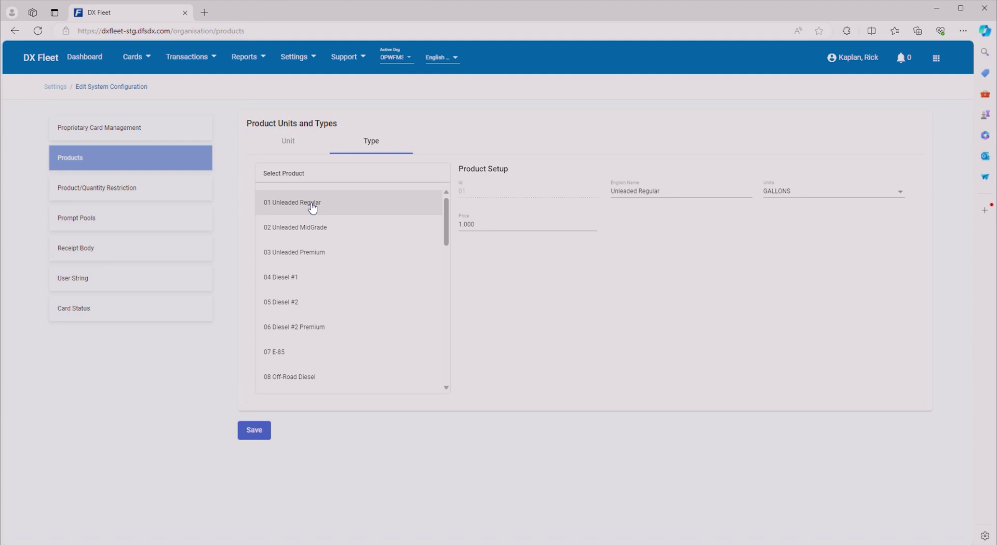
click(327, 207)
click(684, 192)
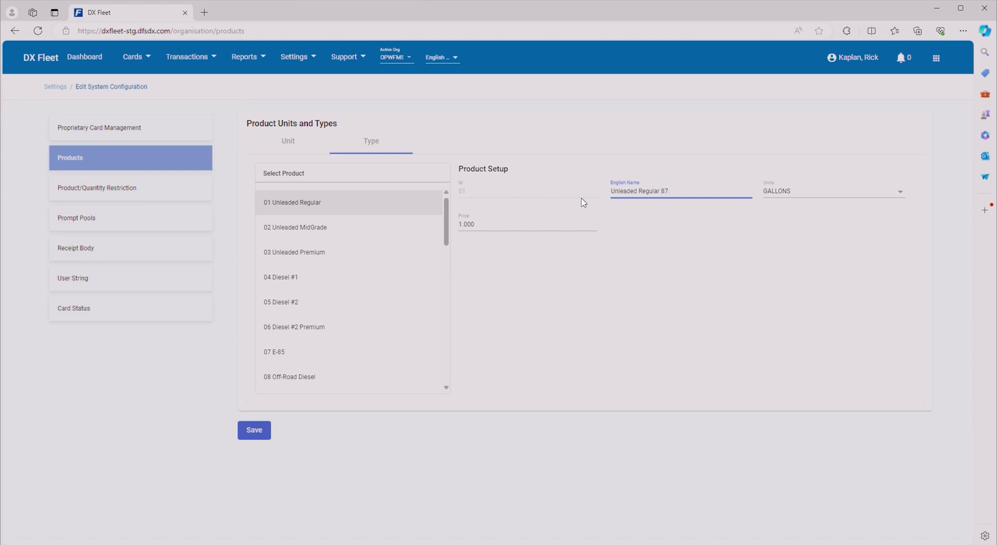
click(252, 435)
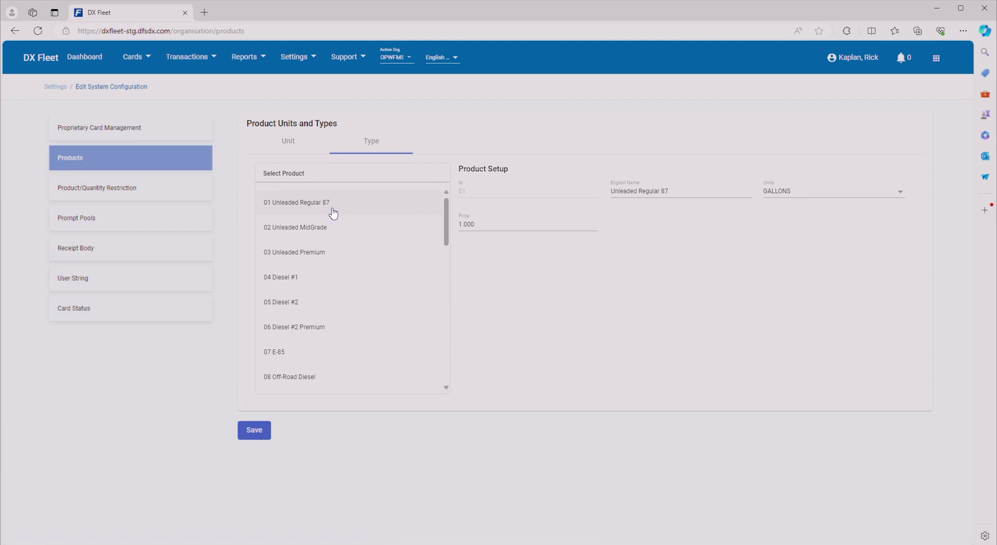
click(131, 196)
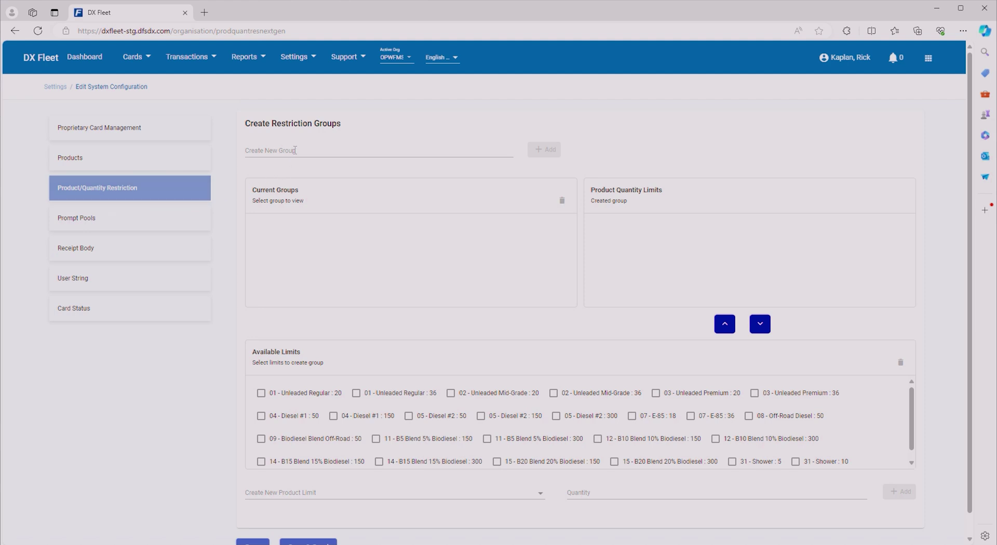
Create a new restriction group named '87 only' and select it.
click(296, 150)
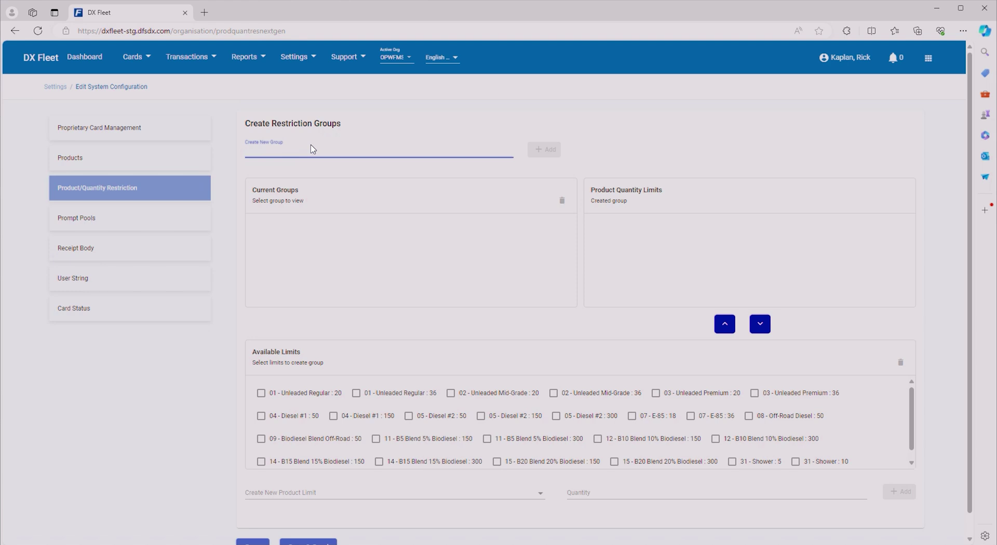
text(87 only)
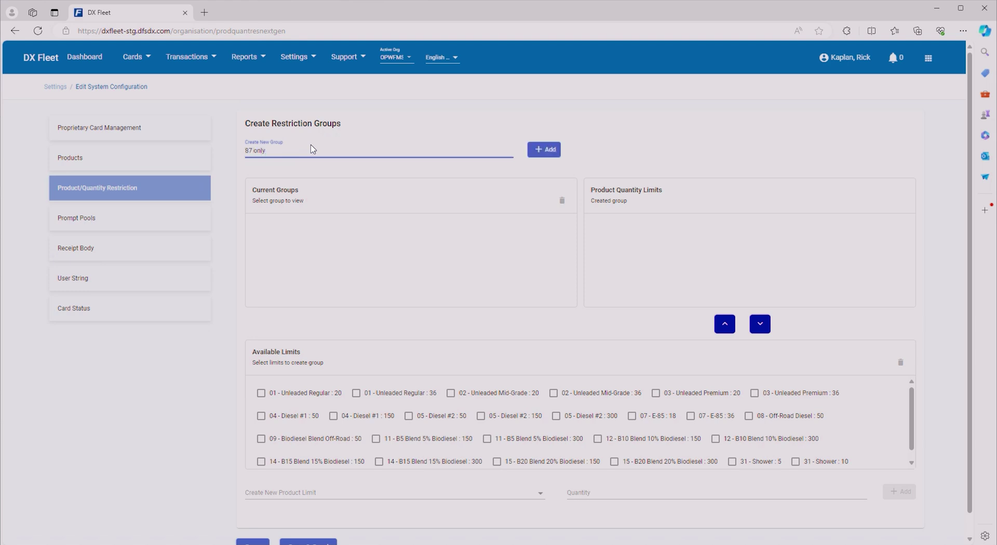
click(545, 151)
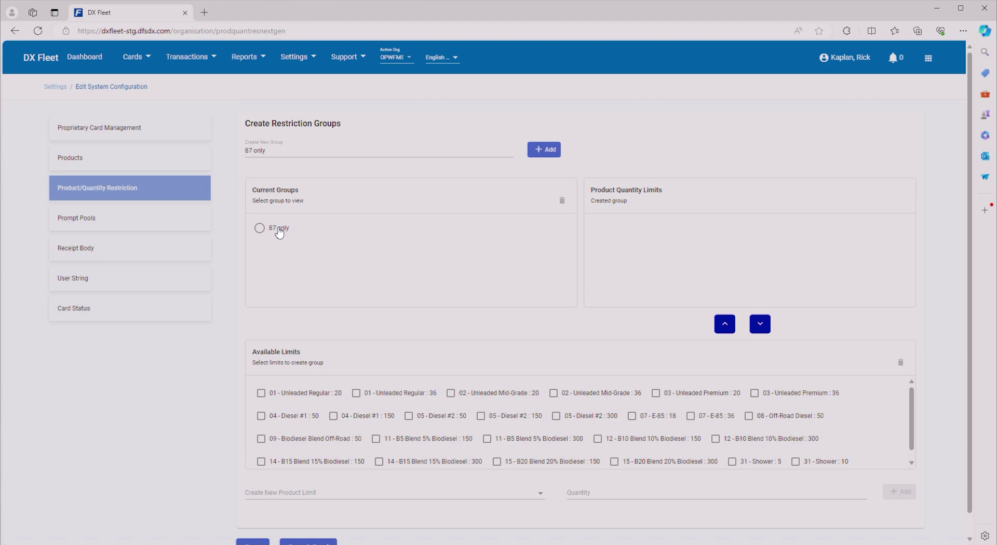
click(261, 231)
Add the 01 - Unleaded Regular : 20 limit to the group and save it.
click(261, 393)
click(726, 325)
scroll(224, 327, down, 1)
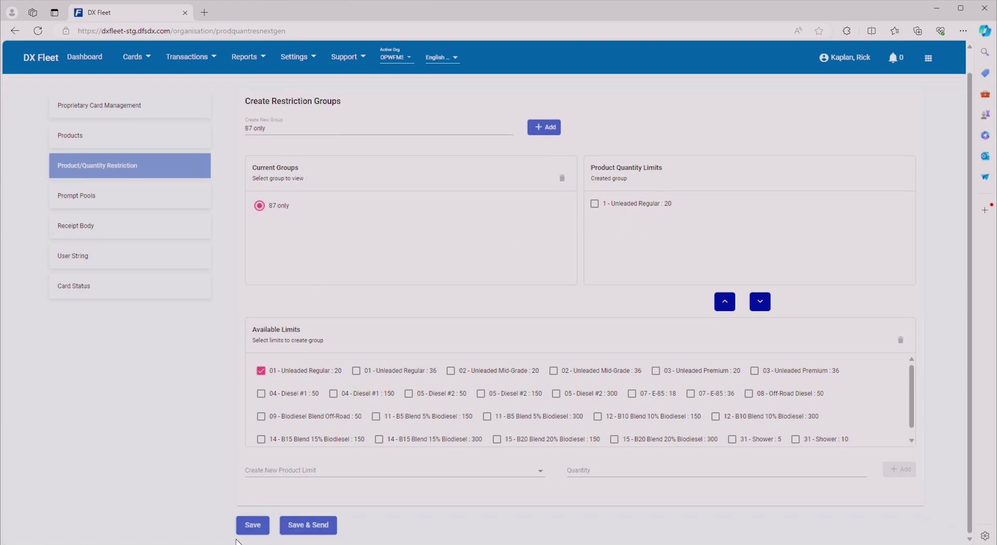
click(256, 528)
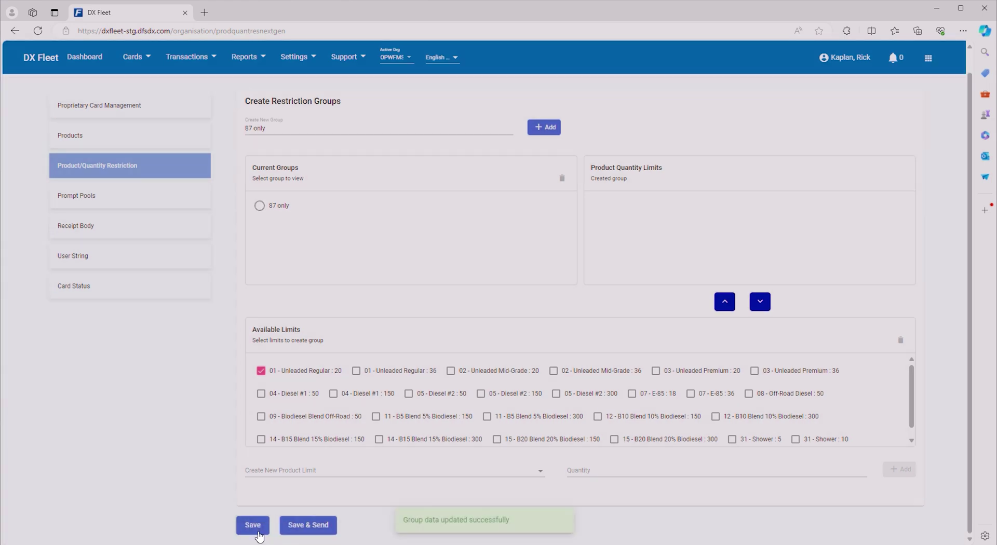
scroll(298, 385, up, 1)
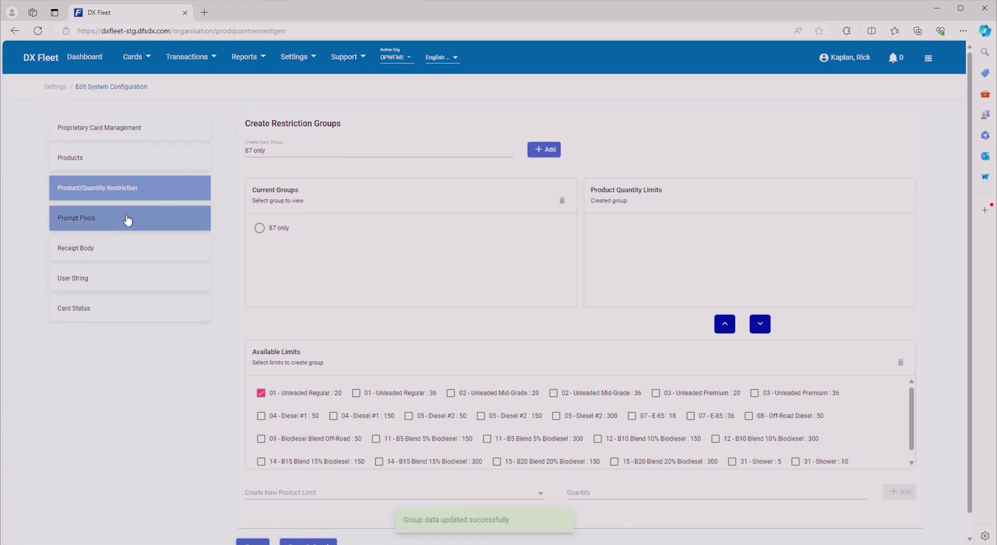
Create a manually entered prompt pool named '2 plus 2' and select it.
click(124, 219)
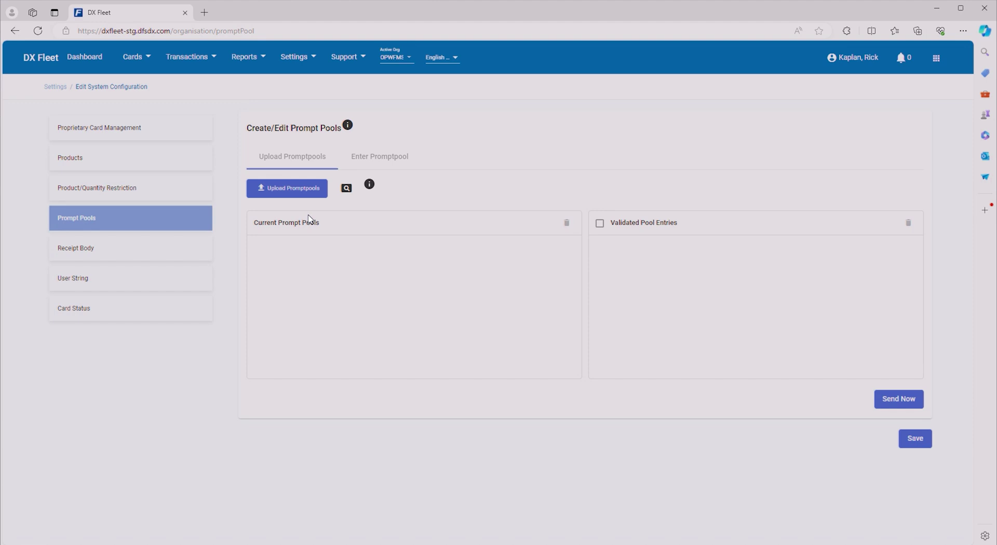
click(369, 162)
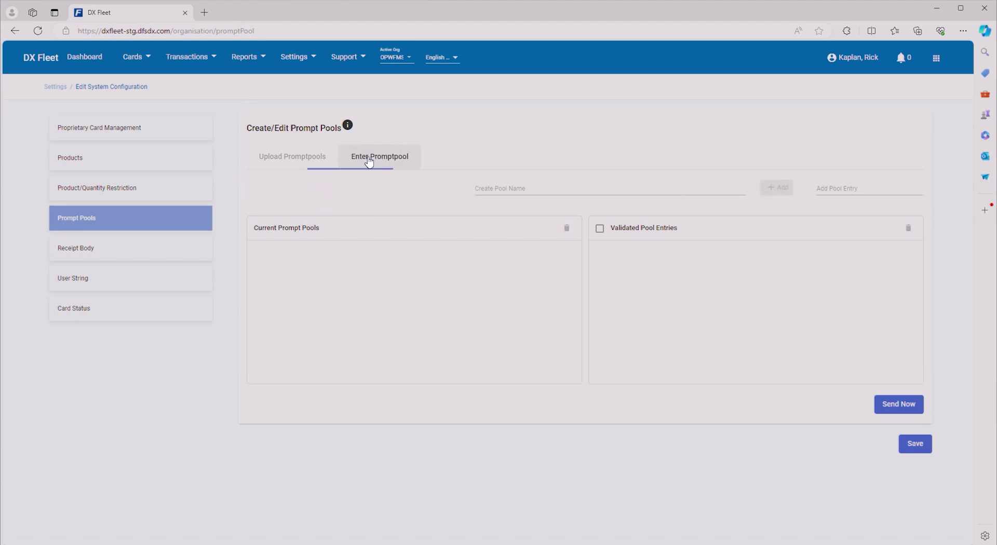
click(307, 189)
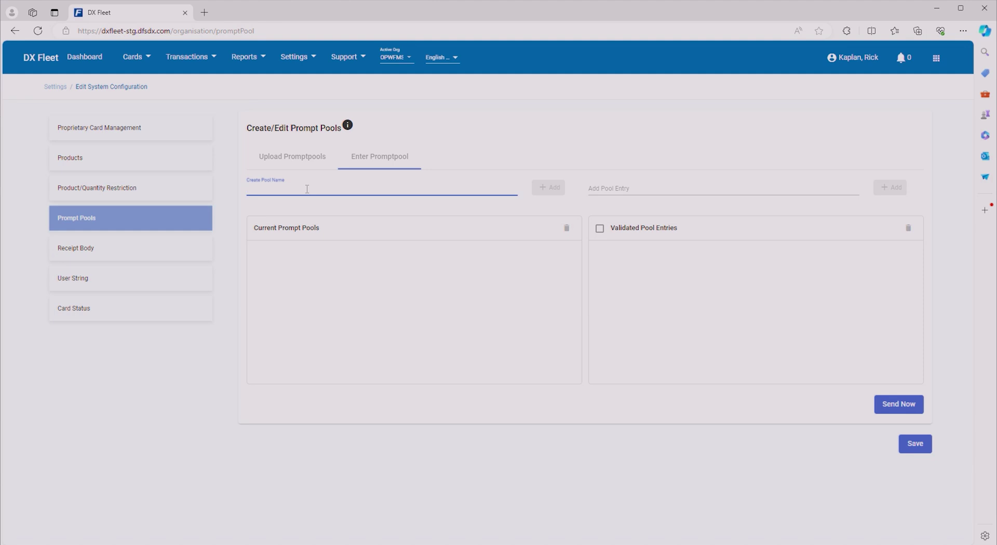
text(2 plus 2)
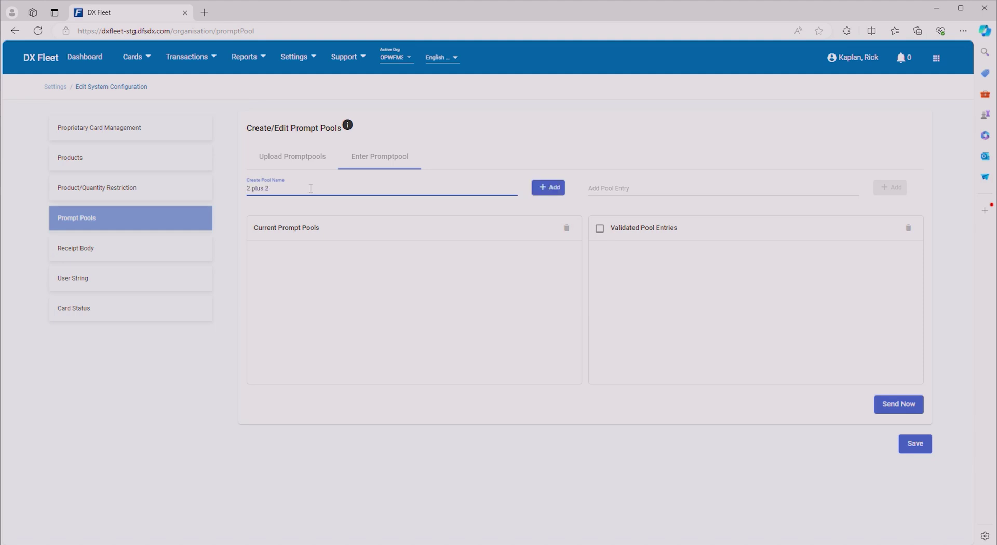
click(549, 188)
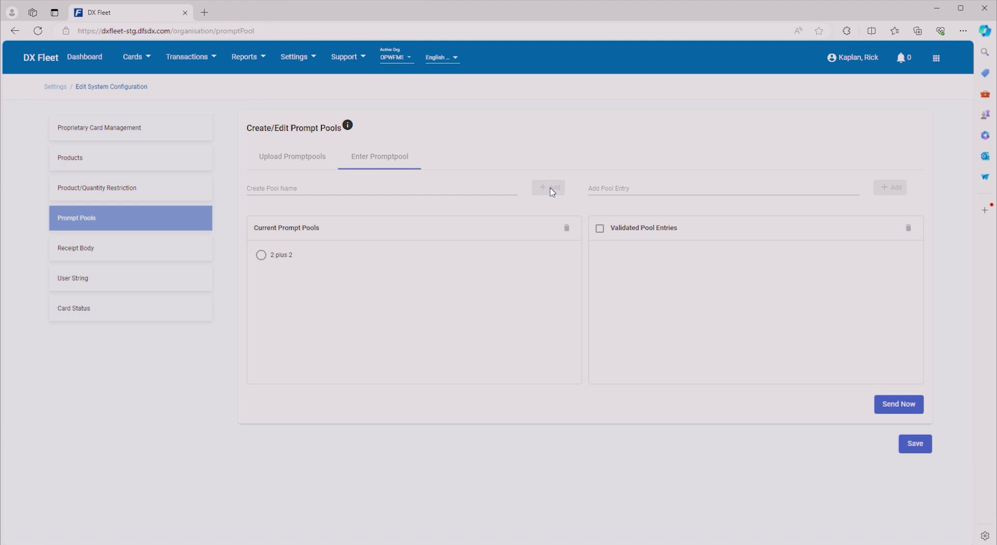
click(261, 255)
Add 4 as a validated pool entry.
click(618, 188)
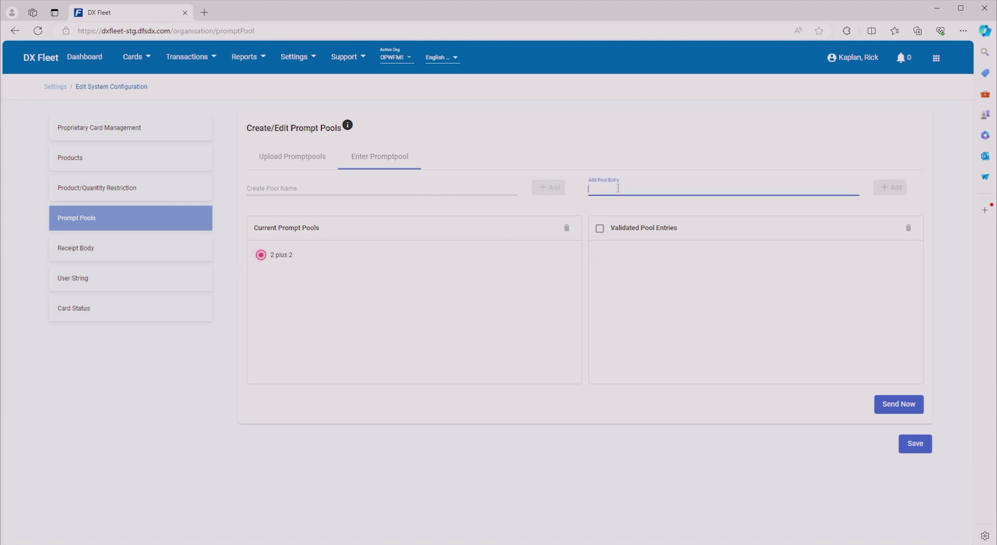
text(4)
click(894, 188)
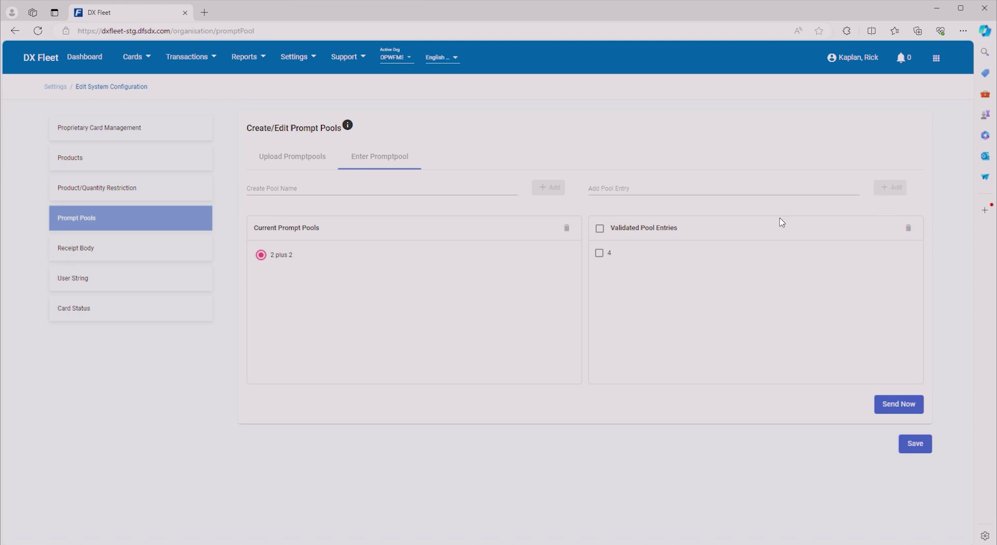
Save the '2 plus 2' pool, acknowledge the upload warning, and reselect it to verify entry 4.
click(913, 452)
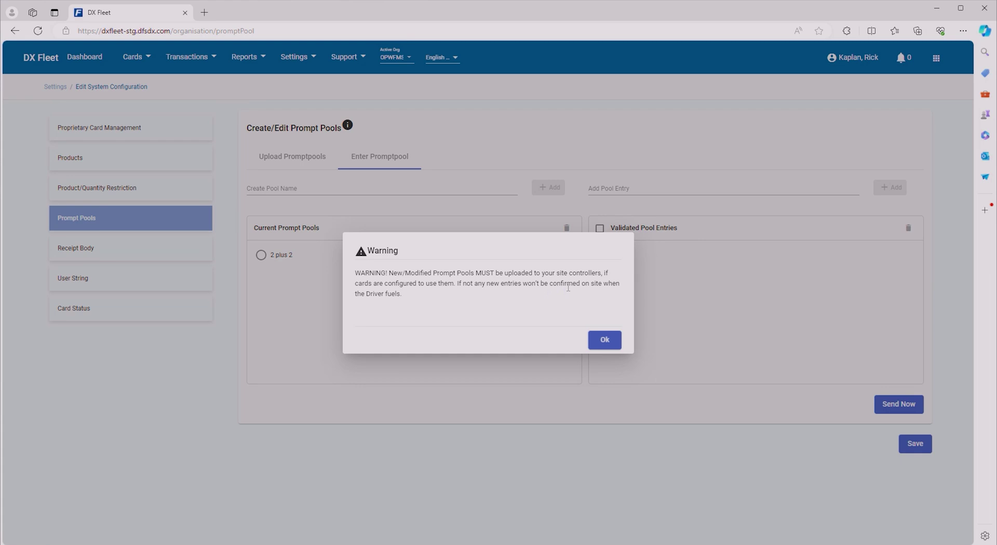
click(606, 339)
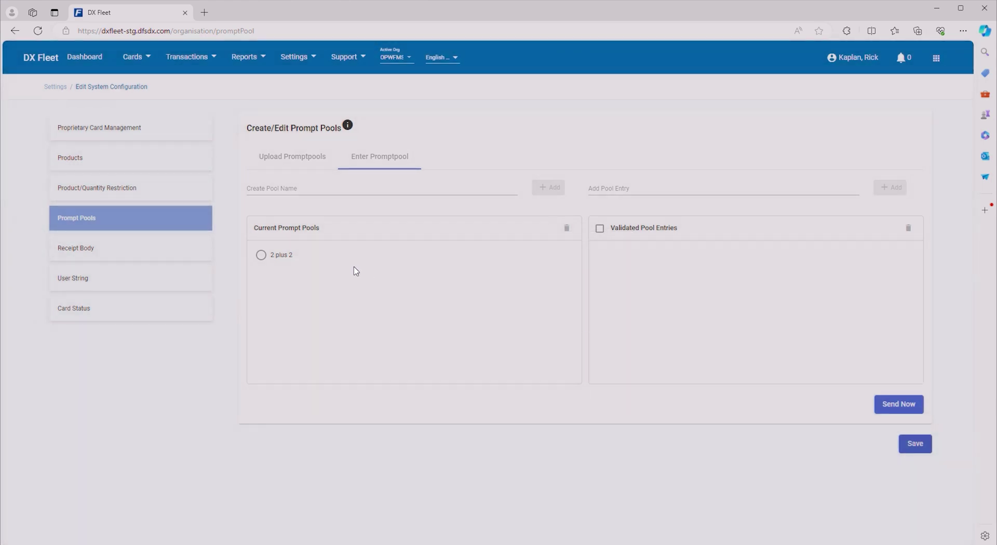
click(261, 258)
Open Settings > Sites and edit site 100, TrainingSite1.
click(301, 58)
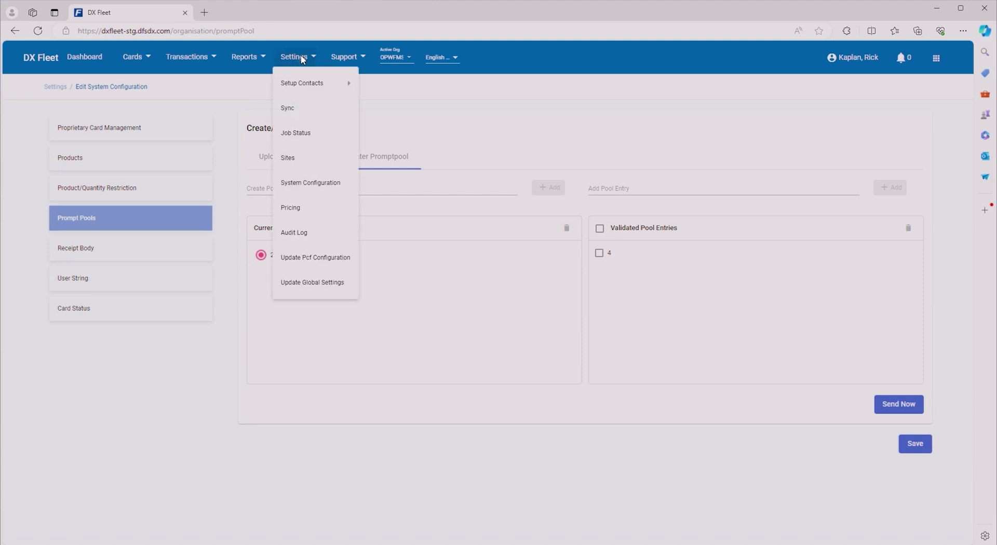
click(302, 163)
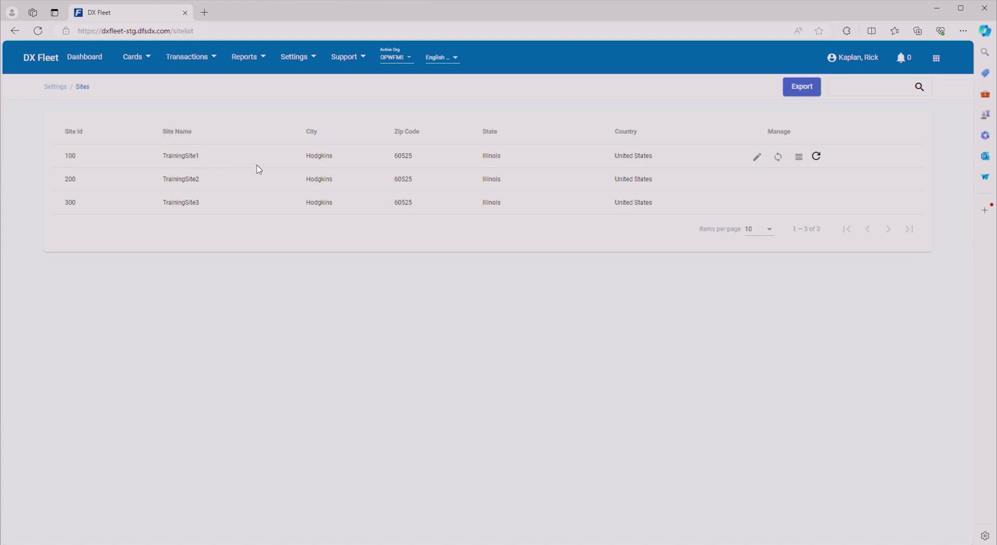
click(758, 158)
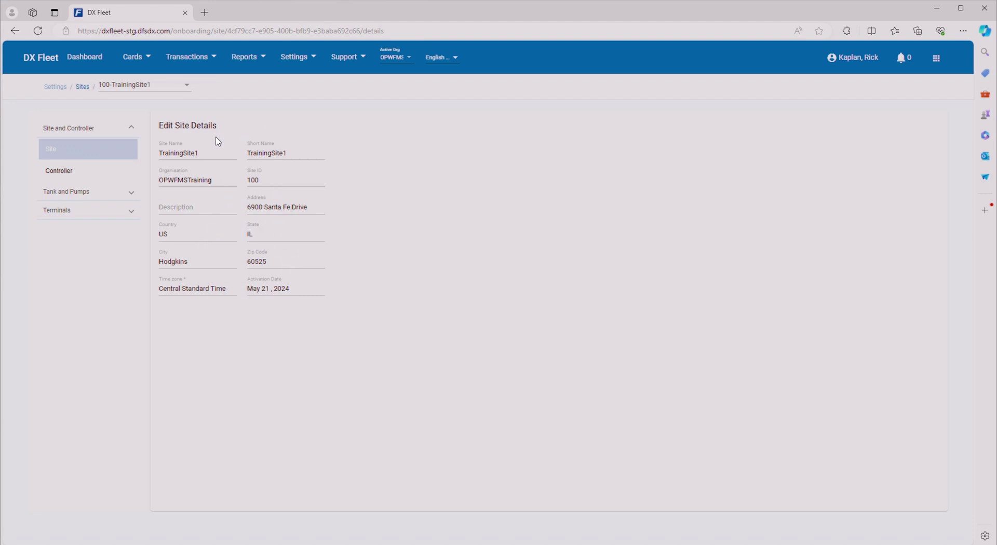
Set the controller's Petronet port to COM1 at 9600 baud with Petronet logs enabled.
click(73, 175)
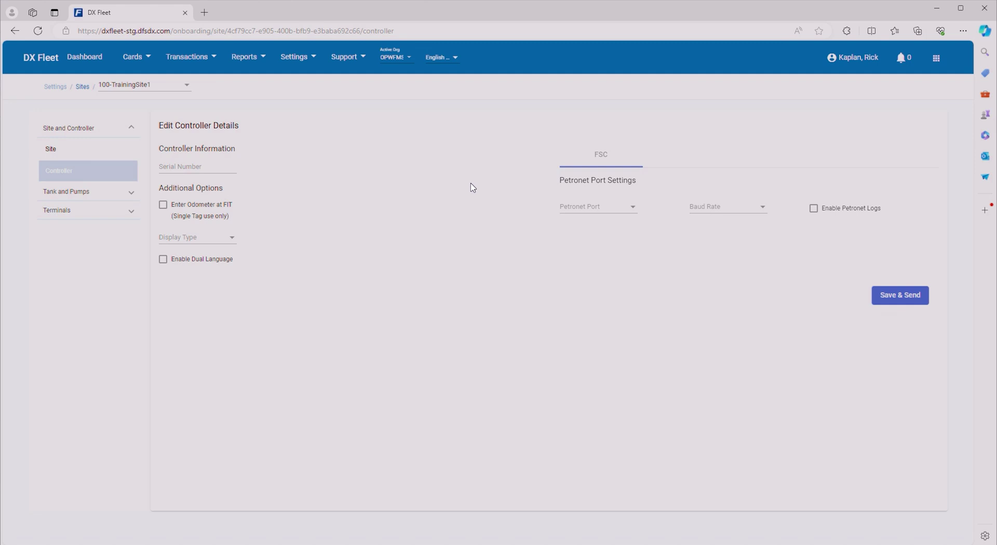
click(629, 212)
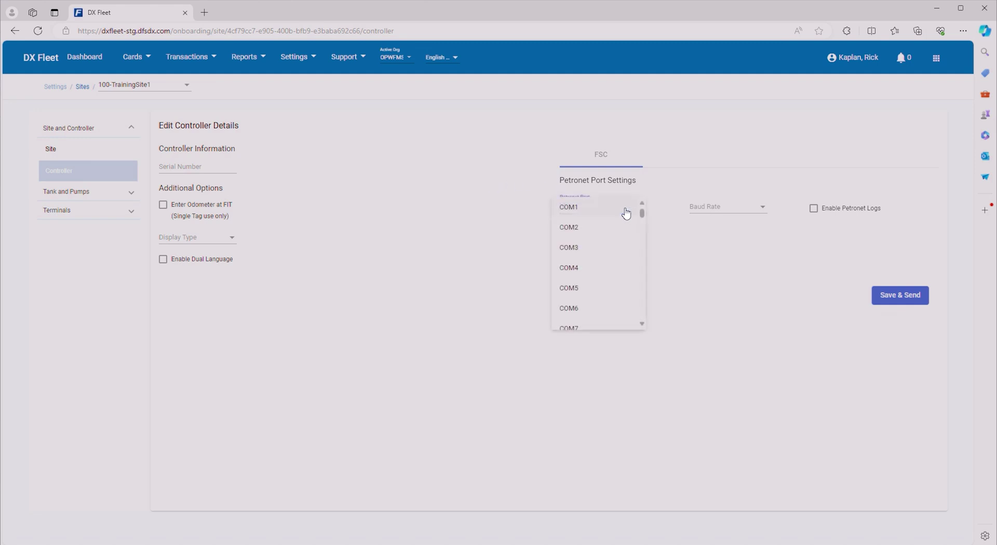
click(584, 212)
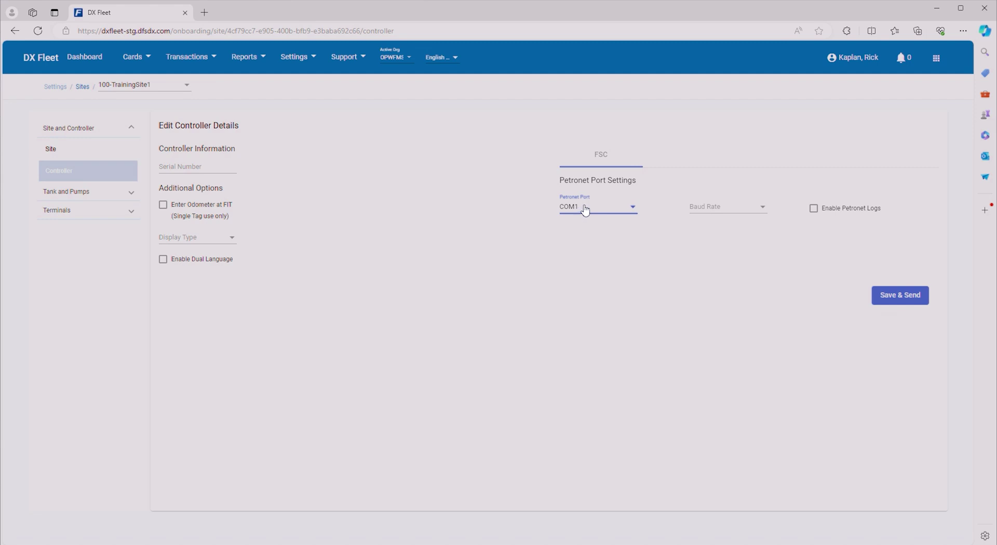
click(725, 211)
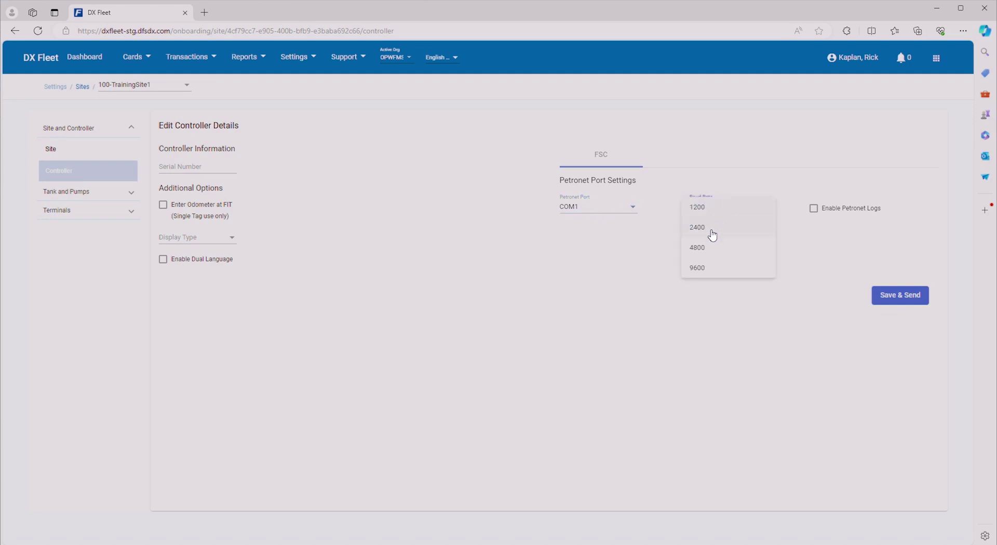
click(706, 268)
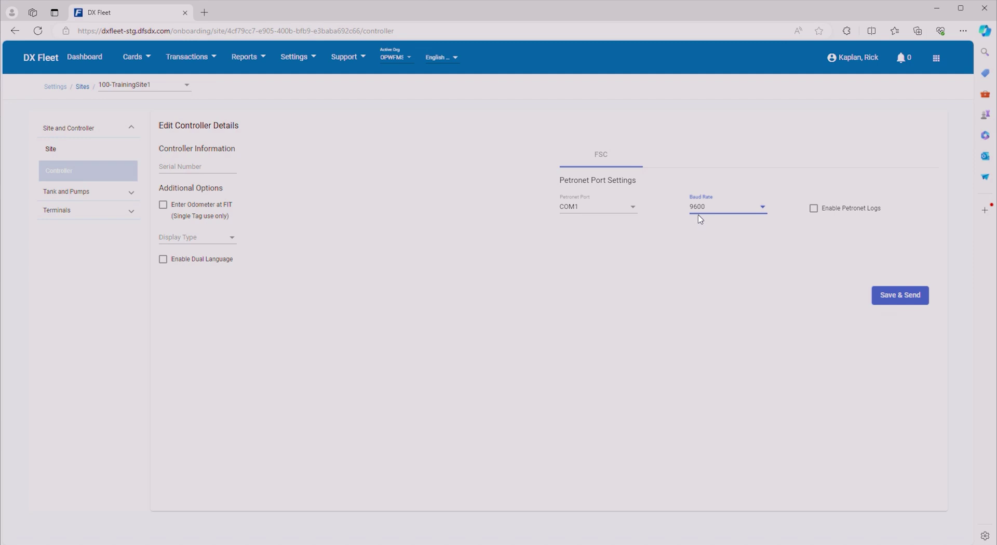
click(814, 213)
Turn on odometer entry at the FIT, choose Graphics display, and Save & Send the controller.
click(163, 205)
click(213, 238)
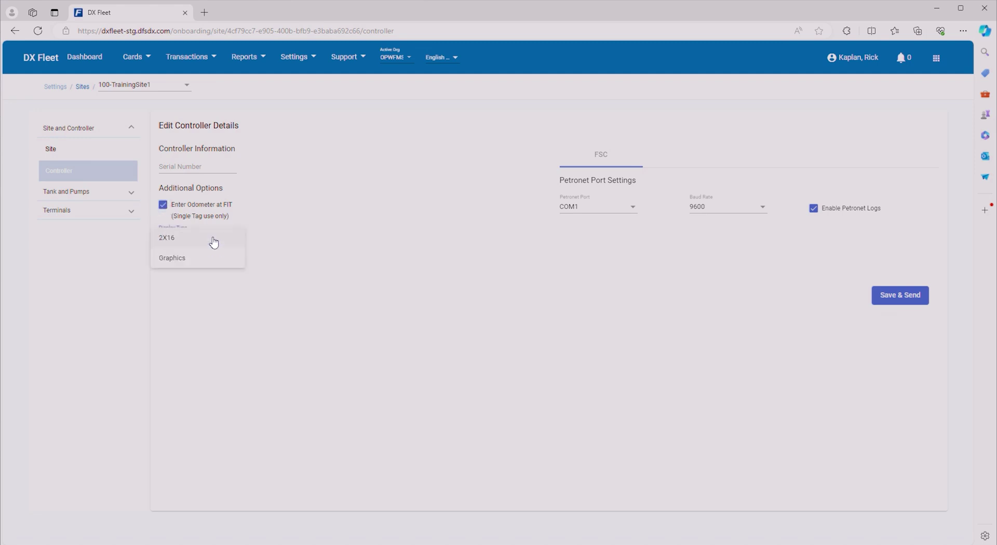
click(195, 259)
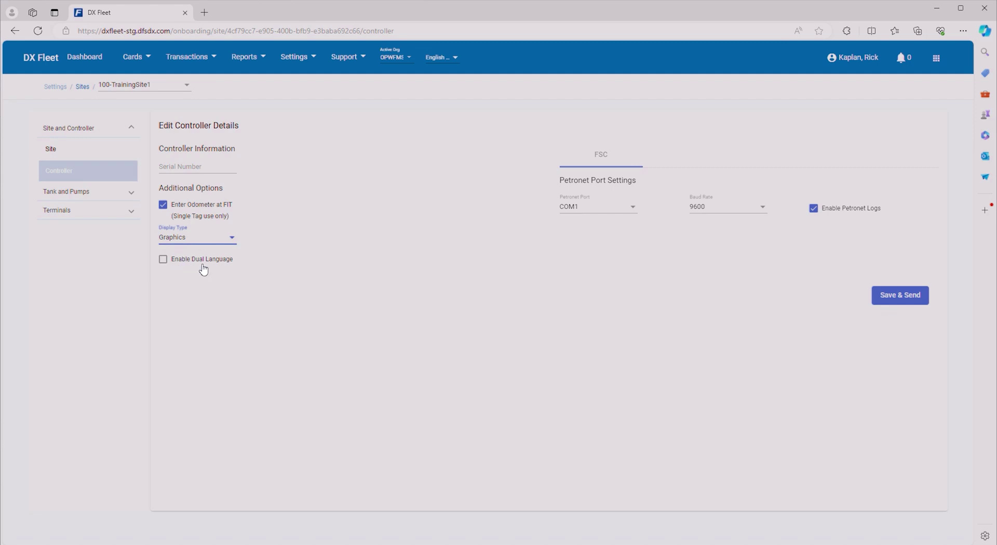
click(892, 303)
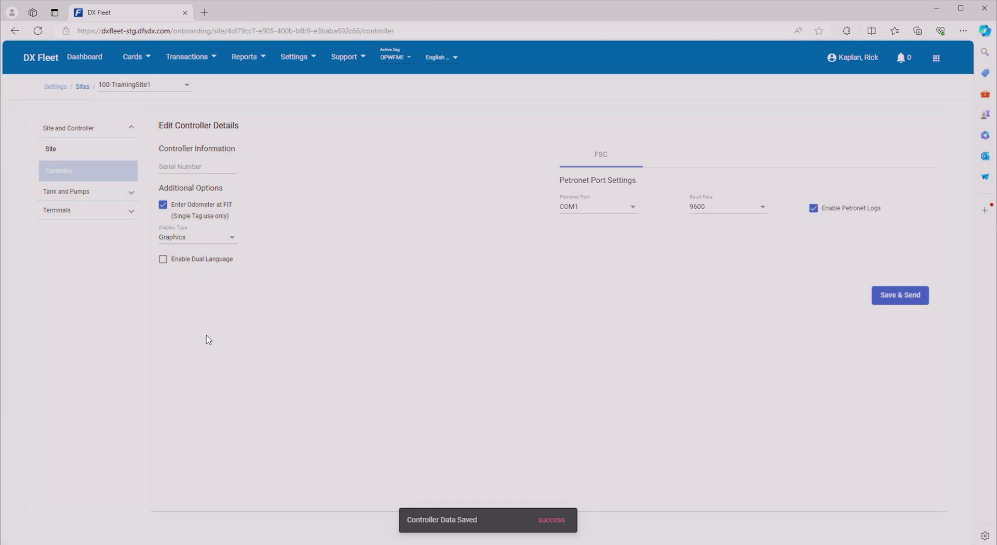
click(126, 217)
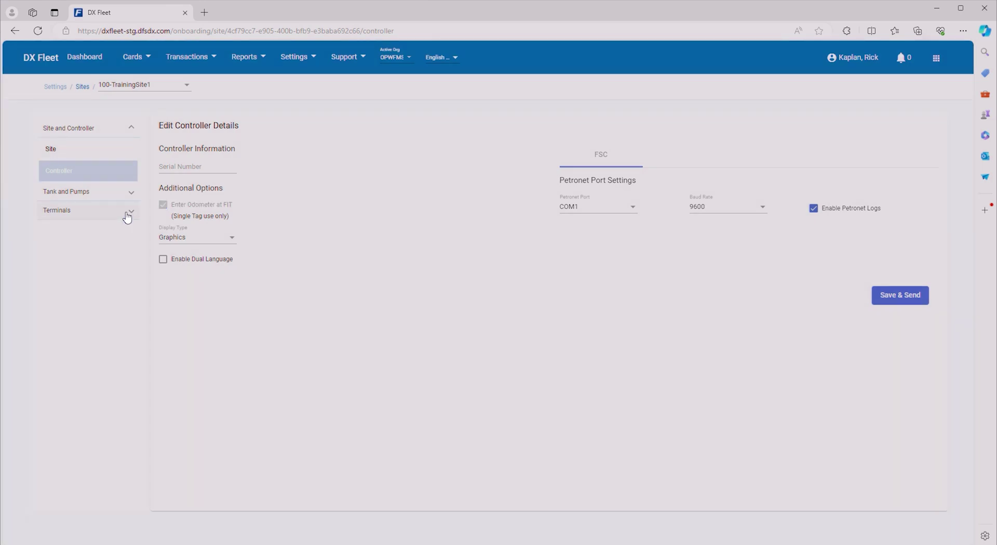
Open TrainingSite1's empty Terminals list and start adding a new terminal device.
click(128, 216)
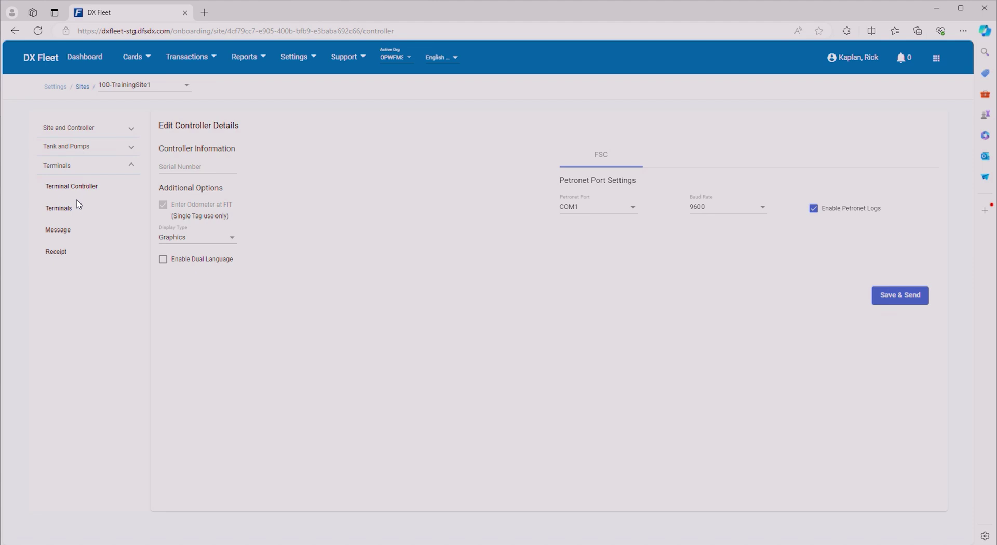
click(69, 212)
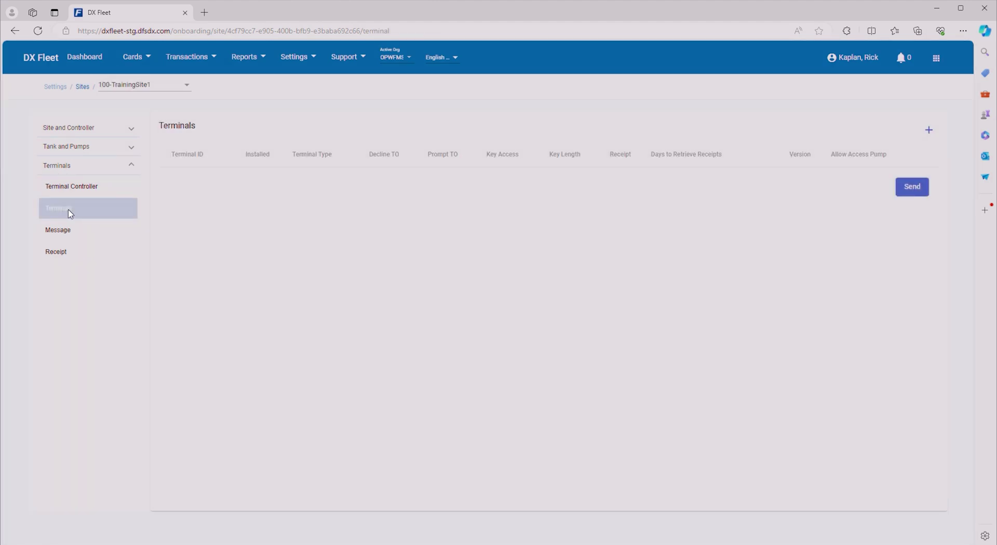
click(932, 133)
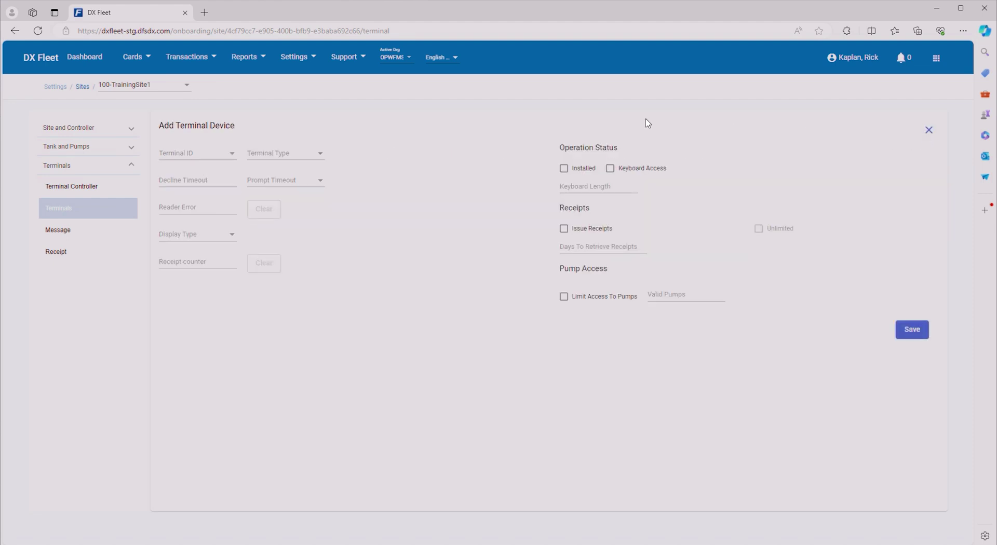
Set Terminal ID 1, type C/OPT - PV200, 15 decline and 15-second prompt timeouts, Graphics display.
click(221, 156)
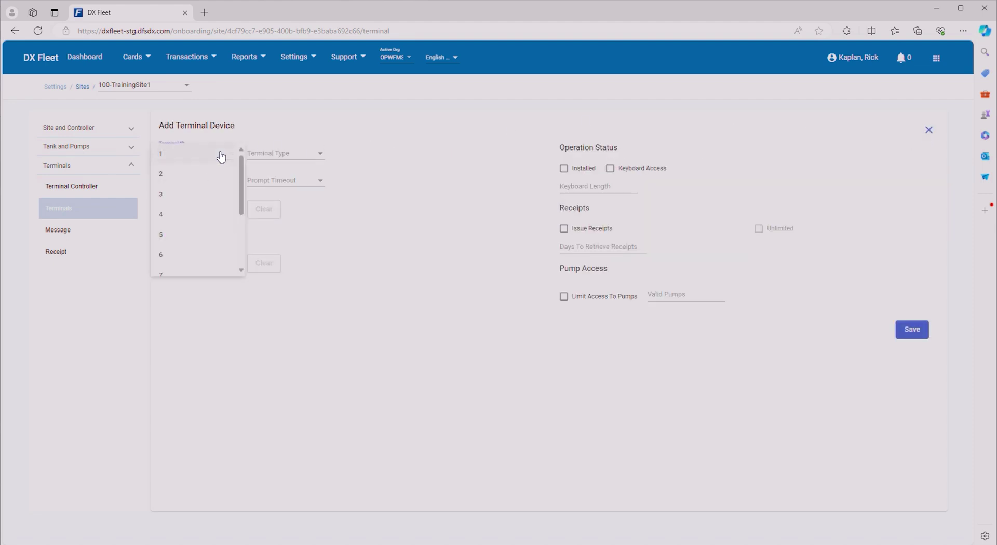
click(176, 158)
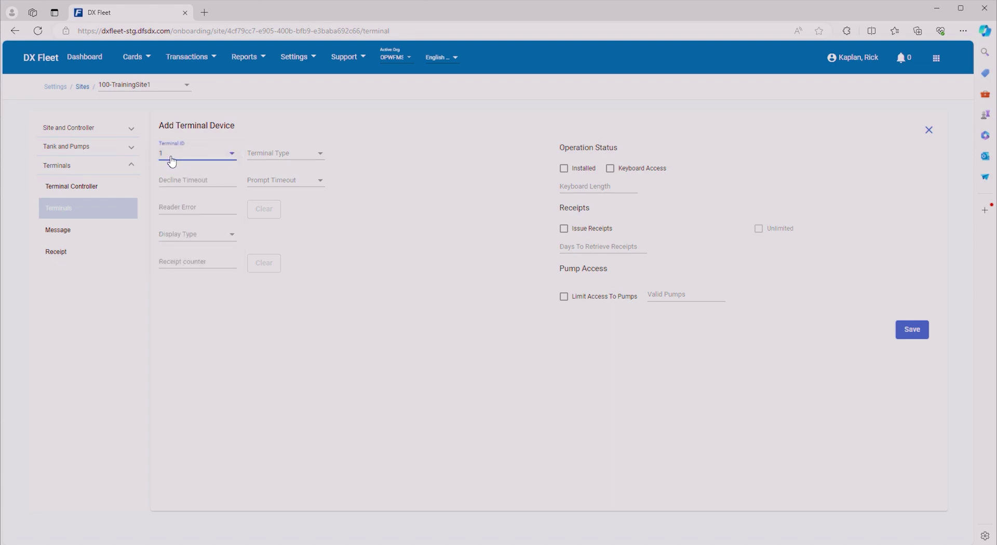
click(269, 155)
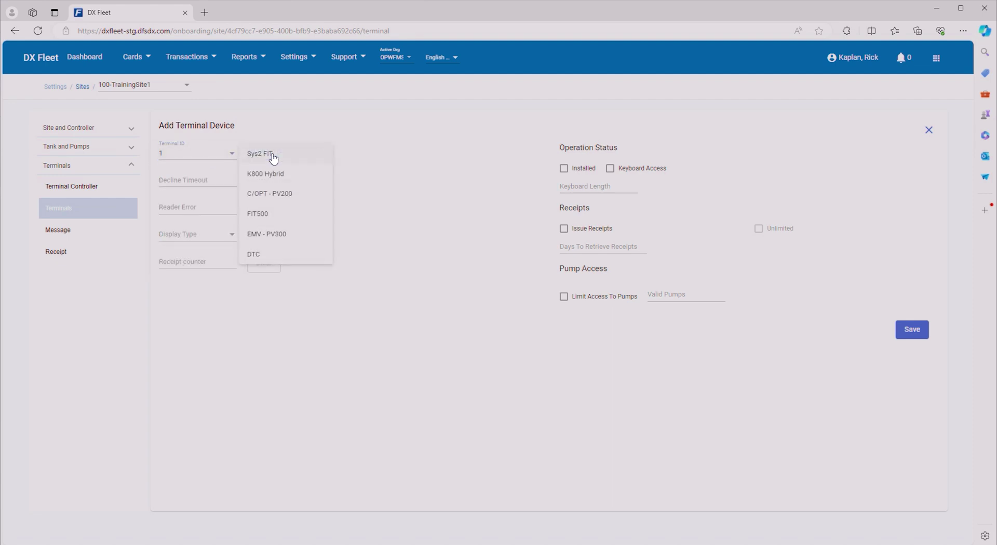
click(273, 195)
click(200, 180)
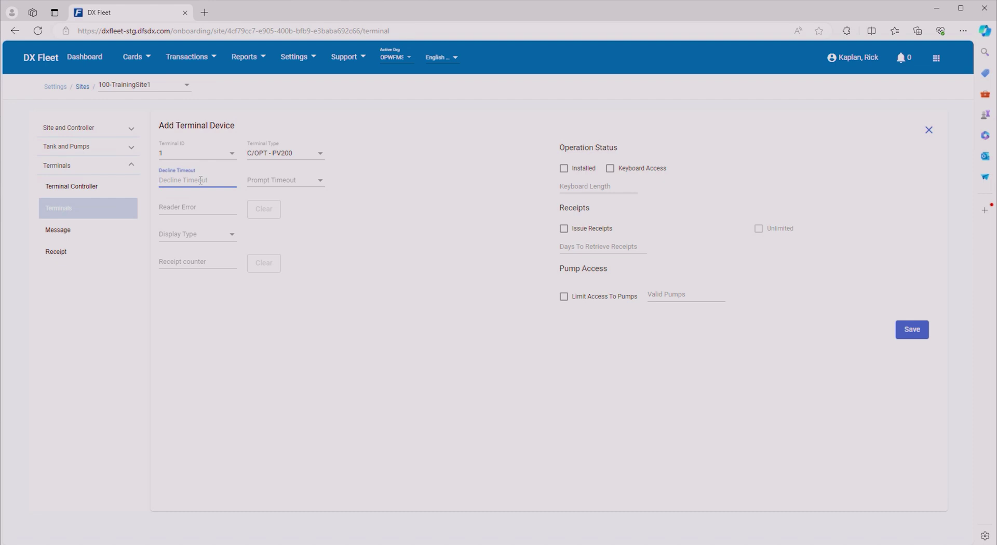
text(15)
click(296, 187)
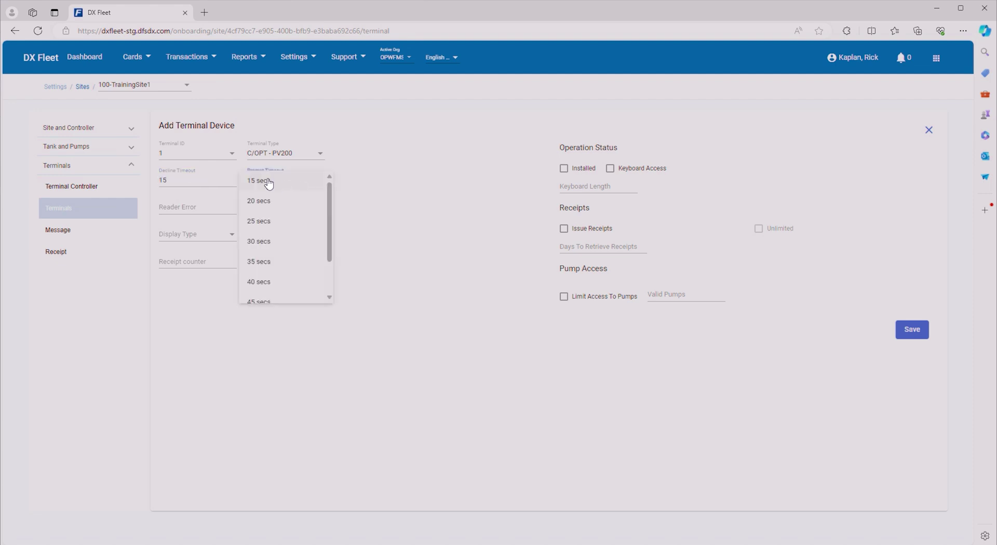
click(267, 182)
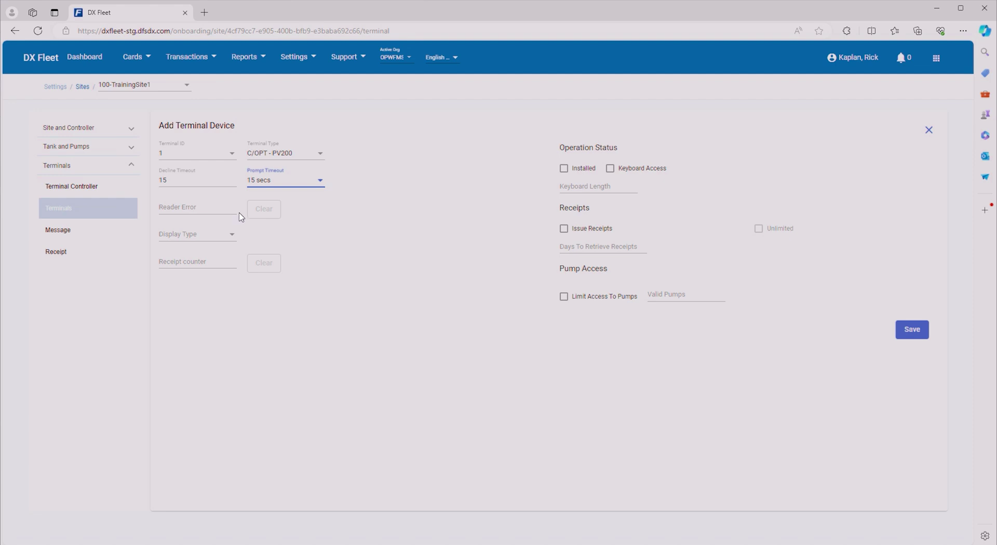
click(192, 236)
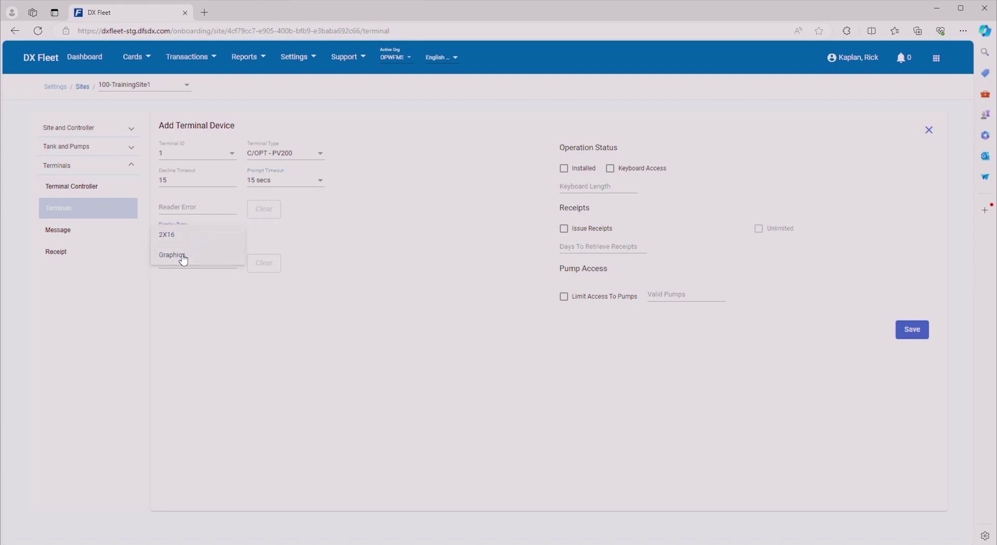
click(183, 258)
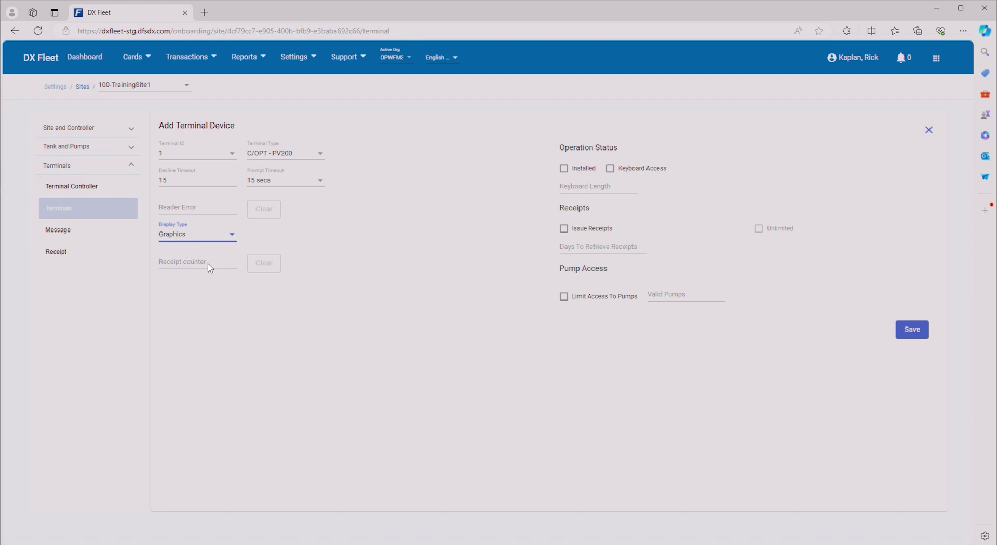
Mark the terminal installed with keyboard access length 6 and receipts retrievable for 3 days.
click(565, 169)
click(611, 169)
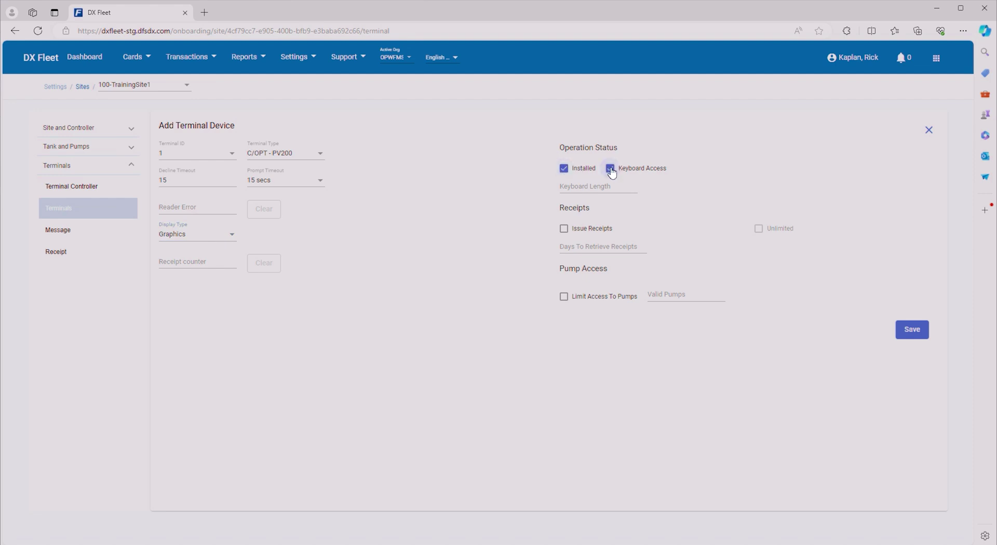
click(563, 188)
text(6)
click(564, 230)
click(601, 246)
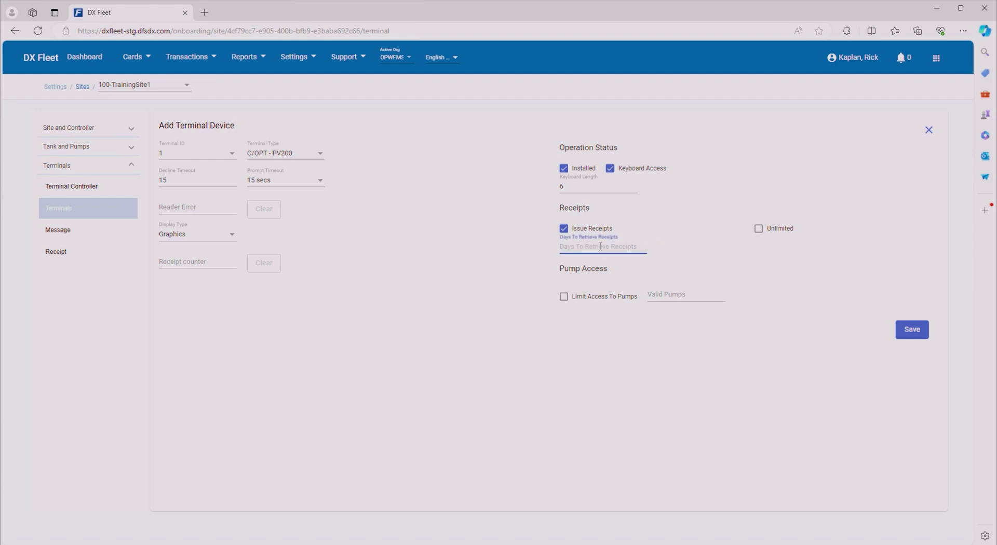
text(3)
Leave pump access unrestricted with no valid pumps and save terminal 1.
click(564, 296)
click(661, 294)
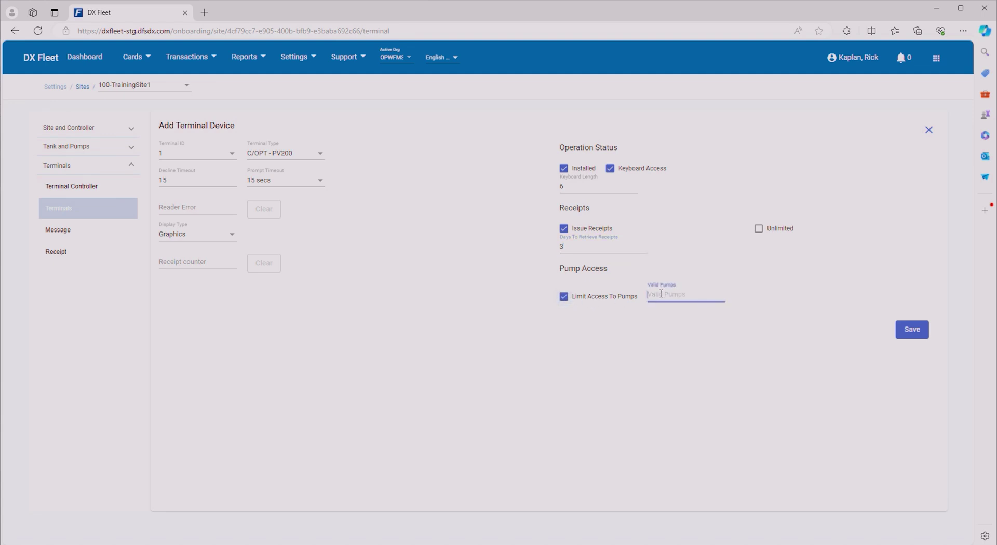
text(1,2,3,5)
drag(675, 307, 567, 304)
click(565, 301)
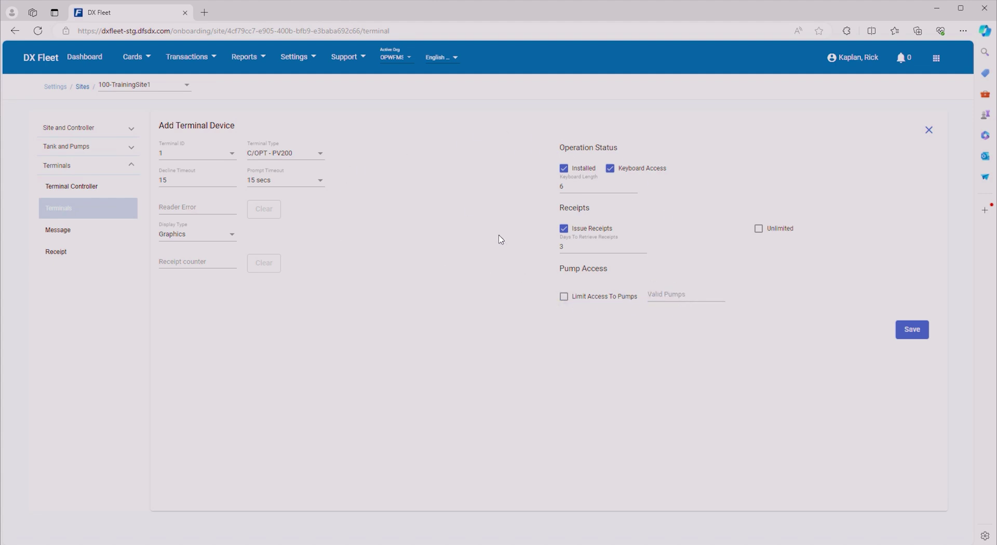
click(918, 332)
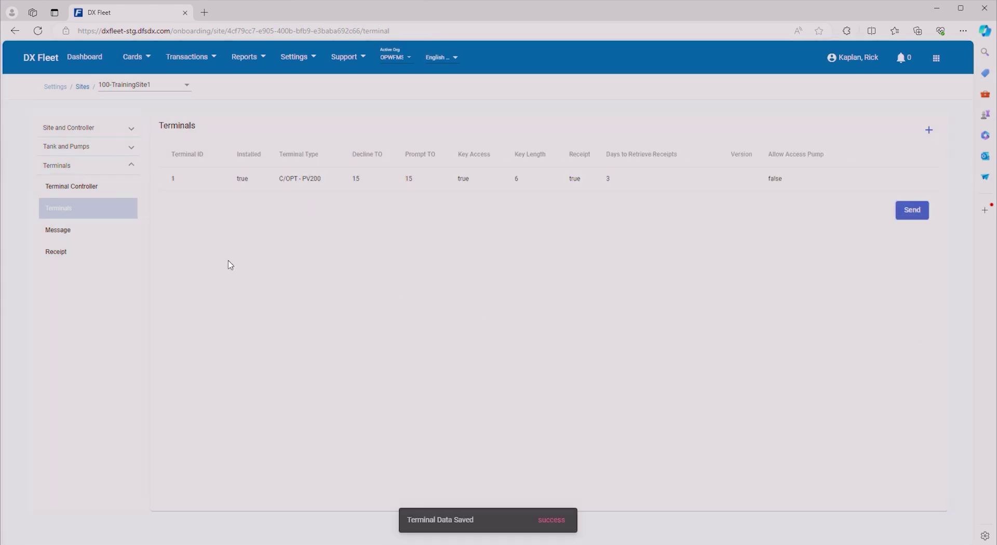
Open the Display Messages list under Terminals.
click(59, 231)
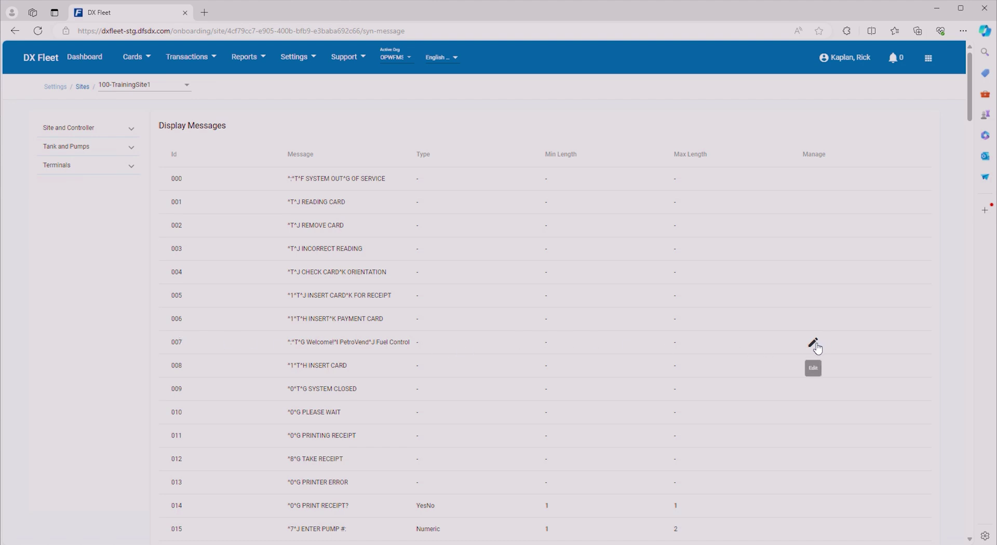
Edit display message 007, replacing PetroVend with Training.
click(814, 344)
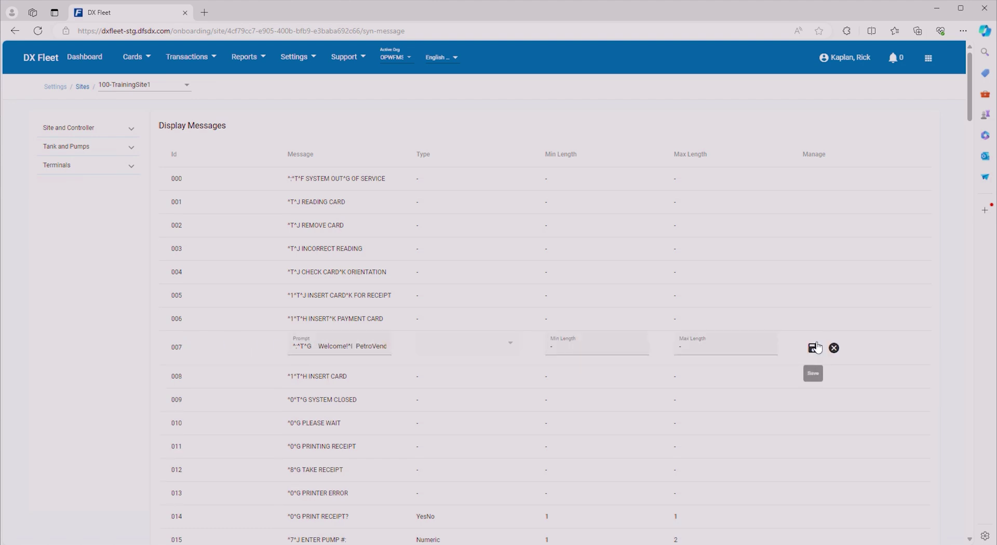
click(291, 353)
click(318, 348)
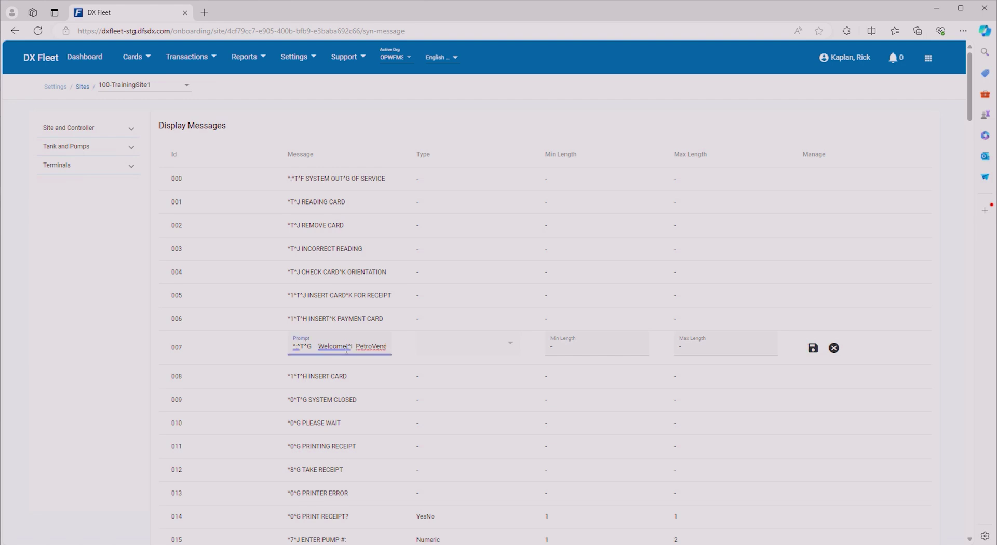
mouse_move(358, 344)
mouse_down()
mouse_move(389, 346)
mouse_move(342, 348)
mouse_up()
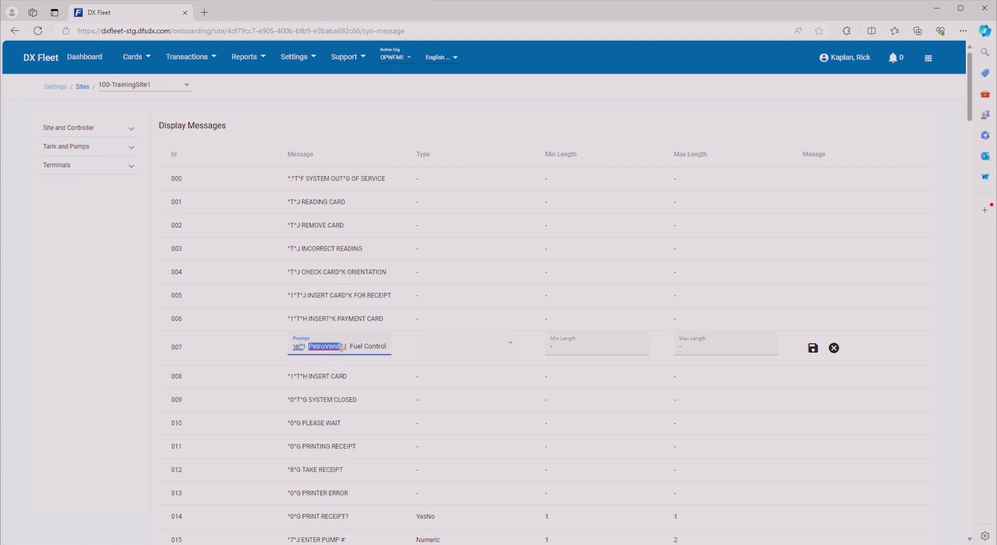
text(Training)
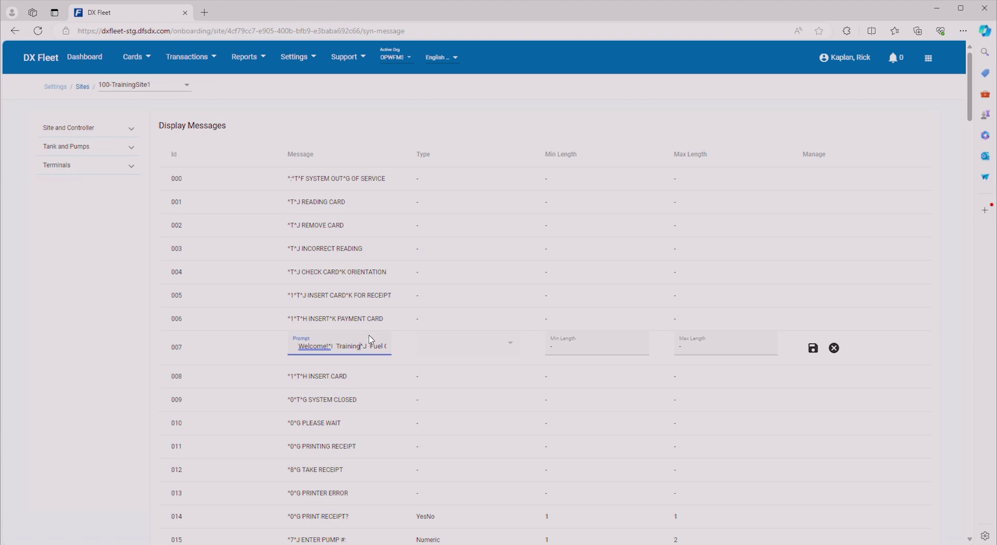
Replace Fuel Control with Site 1 and save message 007.
drag(374, 346, 392, 348)
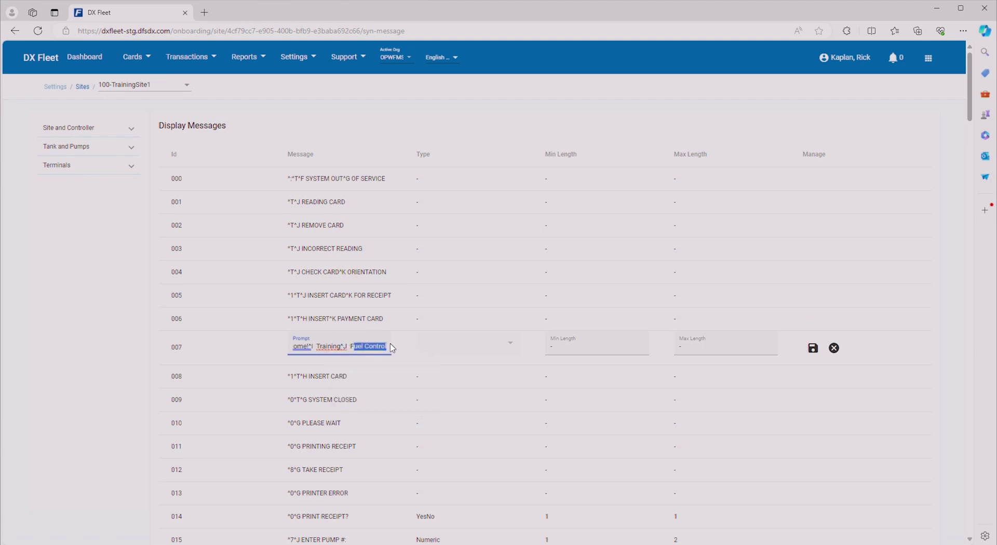
click(354, 344)
mouse_move(374, 347)
mouse_down()
mouse_move(393, 346)
mouse_move(356, 347)
mouse_move(393, 347)
mouse_up()
click(351, 346)
text(Site 1)
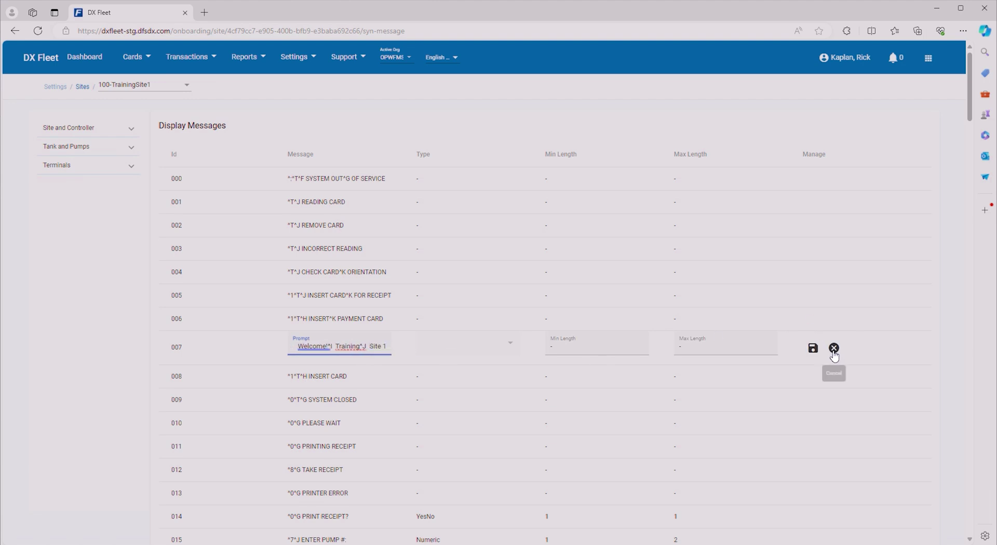
click(814, 349)
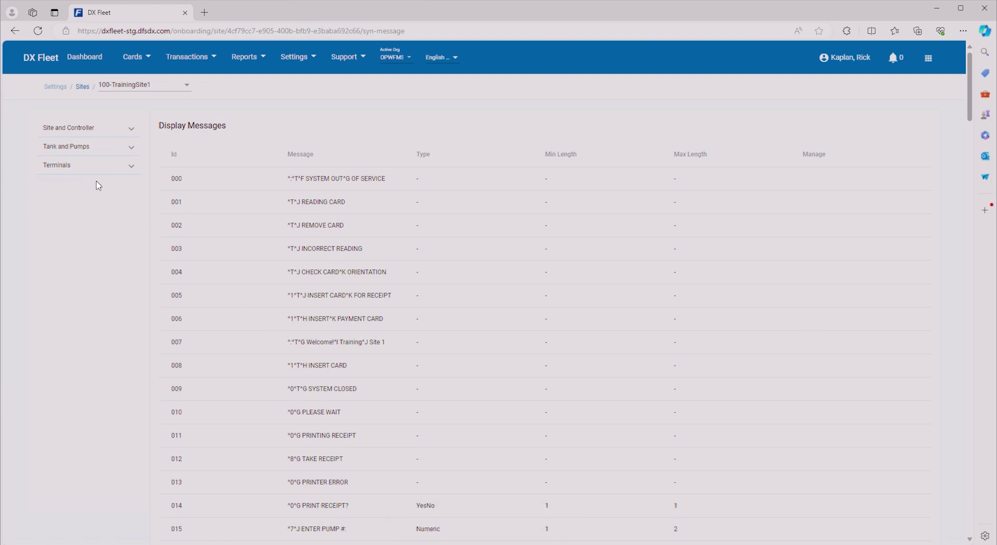
click(82, 174)
Change receipt header Line 1 to Training and Line 2 to Test Site 1, then save.
click(63, 254)
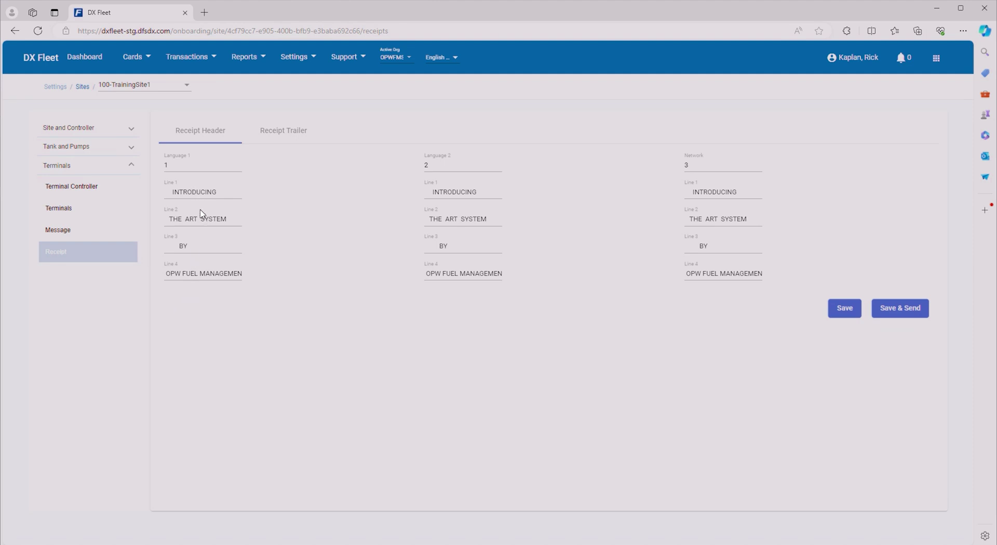
drag(173, 190, 217, 192)
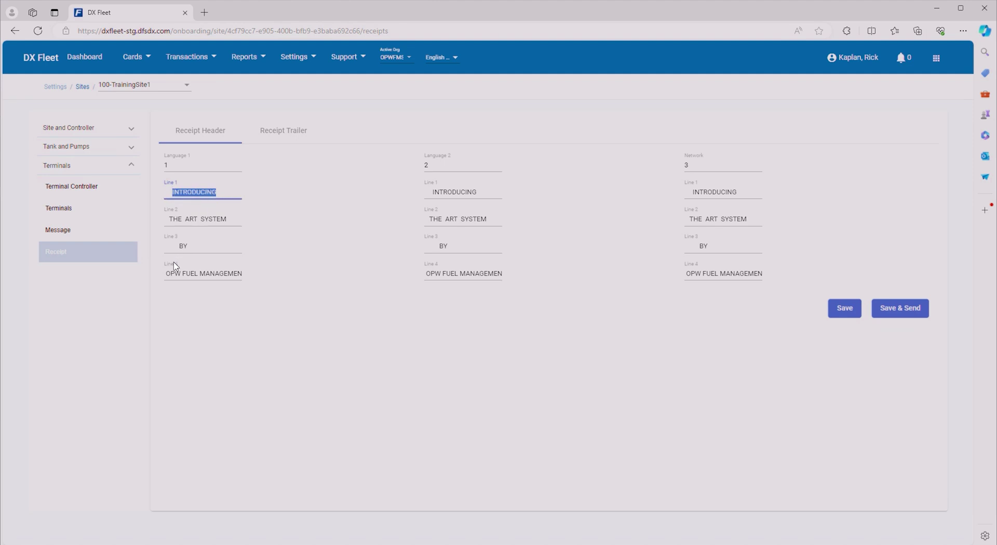
text(Training Tes)
key(BackSpace)
key(BackSpace)
key(BackSpace)
key(BackSpace)
click(170, 219)
drag(169, 218, 226, 220)
text(Te)
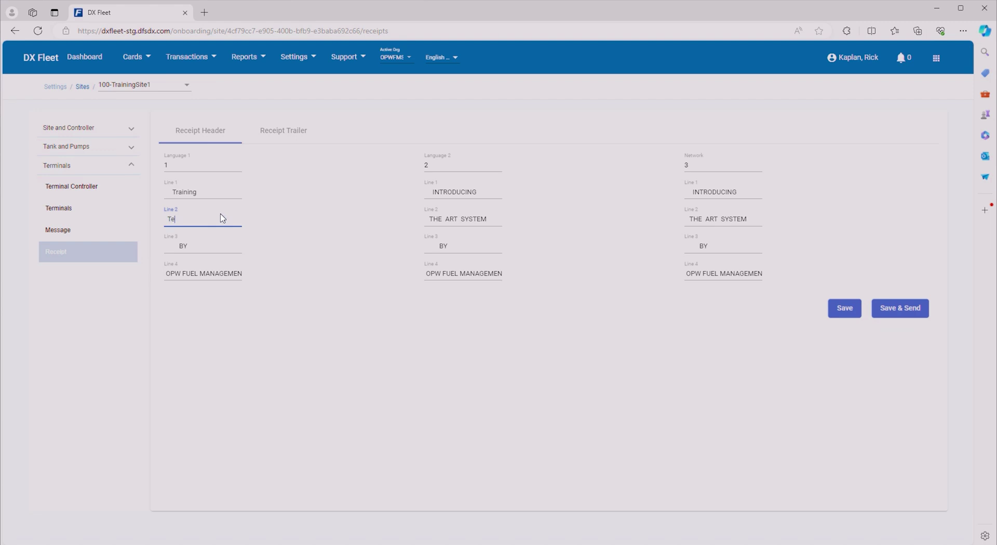
text(st Site 1)
click(840, 311)
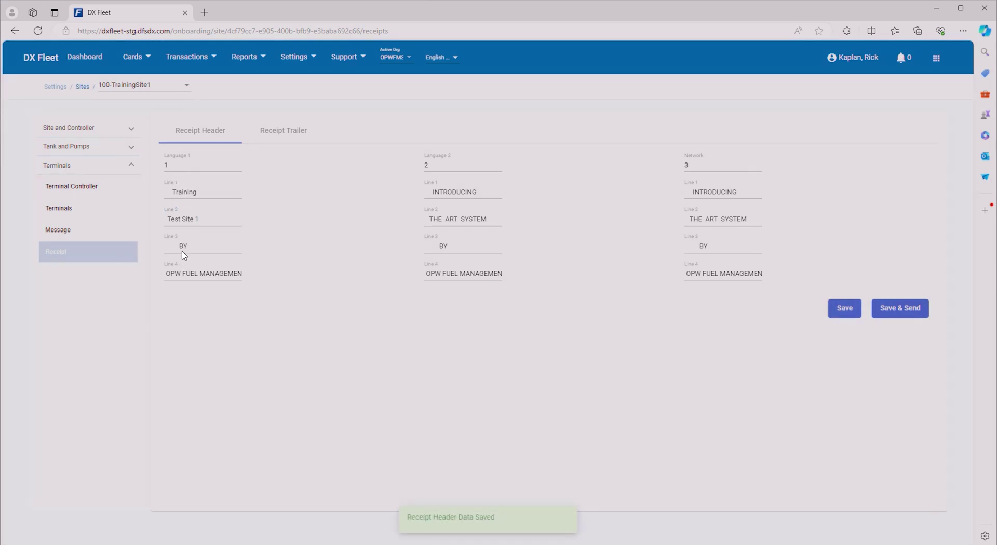
click(282, 136)
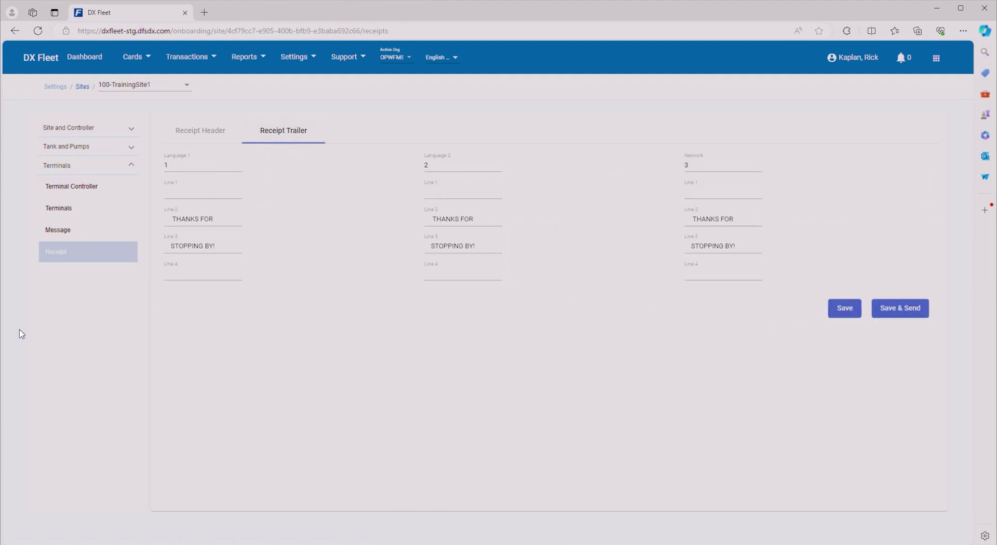
Trim trailer line 2 to THANKS, put the tech support number on line 3, and save.
click(214, 219)
key(shift+Left)
key(shift+Left)
key(BackSpace)
click(173, 218)
click(198, 246)
drag(216, 246, 161, 248)
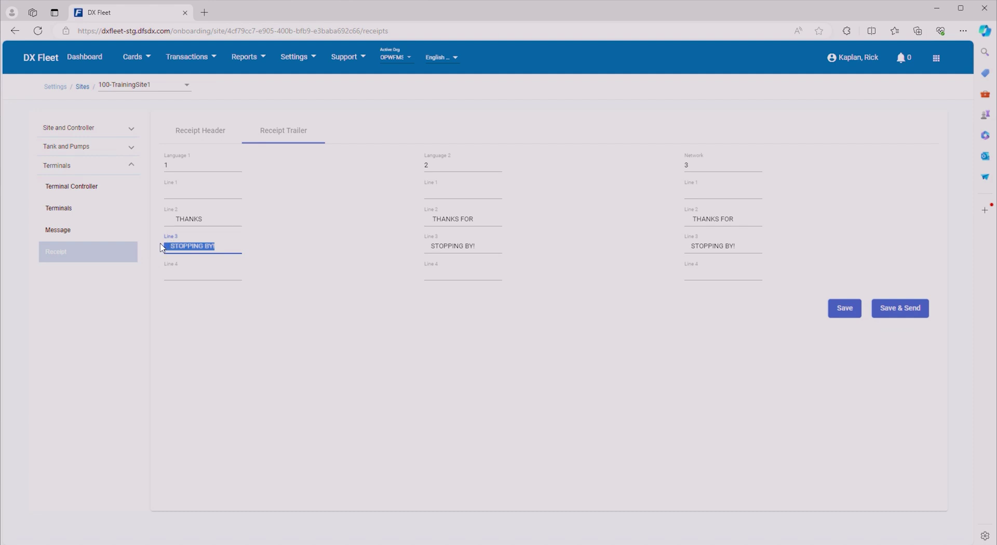
text(1800-OPW-TECH)
click(836, 315)
Add and save Tank 1 with product 01 Unleaded Regular 87.
click(103, 151)
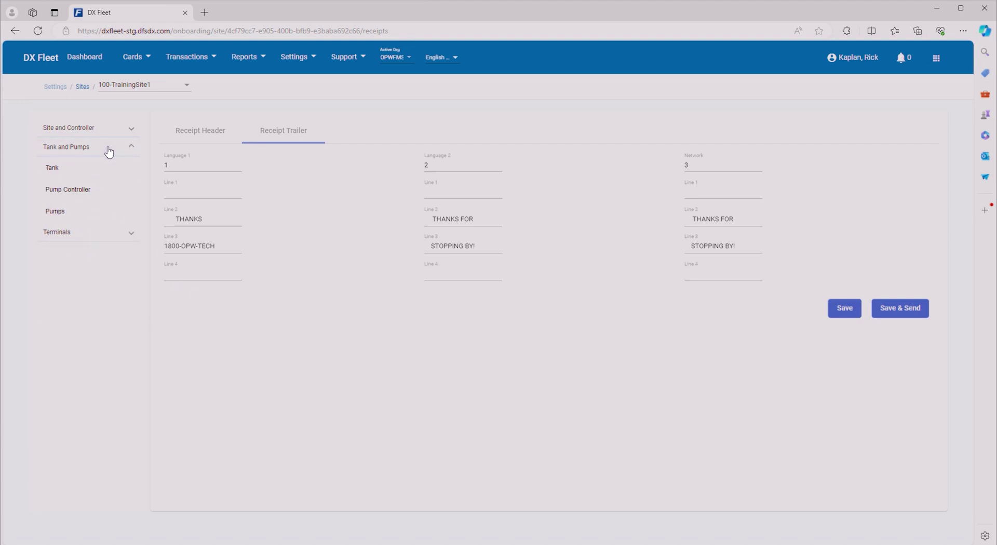
click(59, 172)
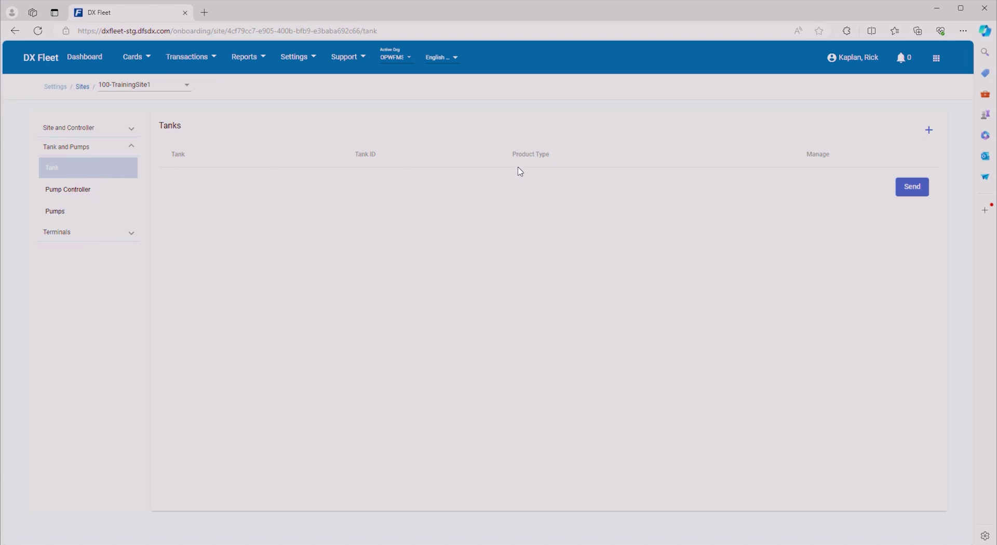
click(929, 130)
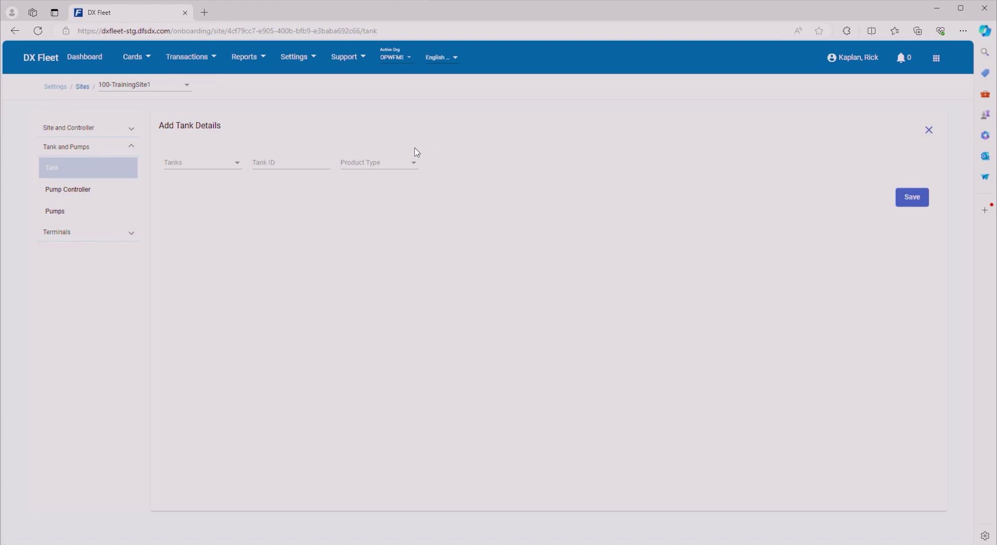
click(232, 166)
click(201, 166)
click(381, 165)
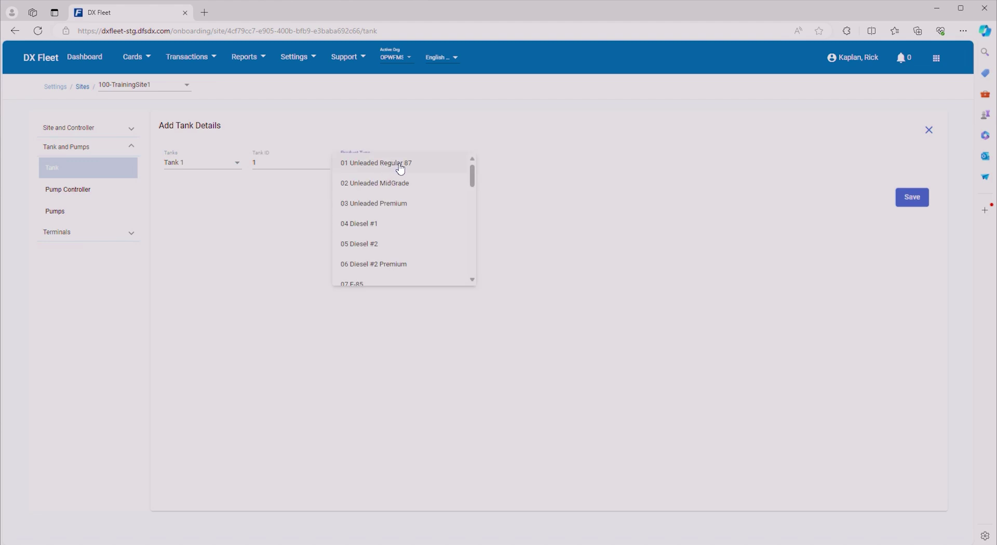
click(401, 165)
click(920, 201)
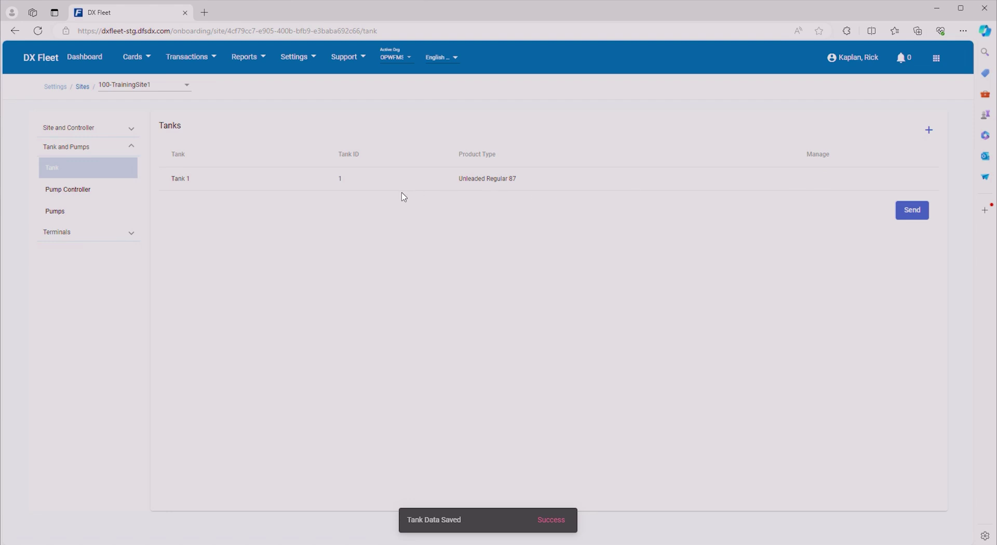
Add and save Tank 2 with product 04 Diesel #1.
click(929, 132)
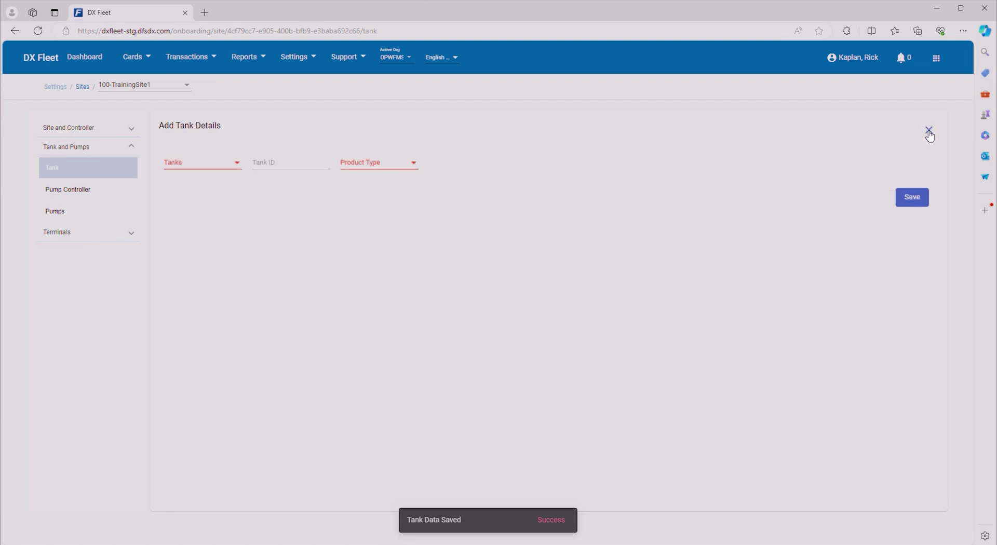
click(232, 167)
click(196, 172)
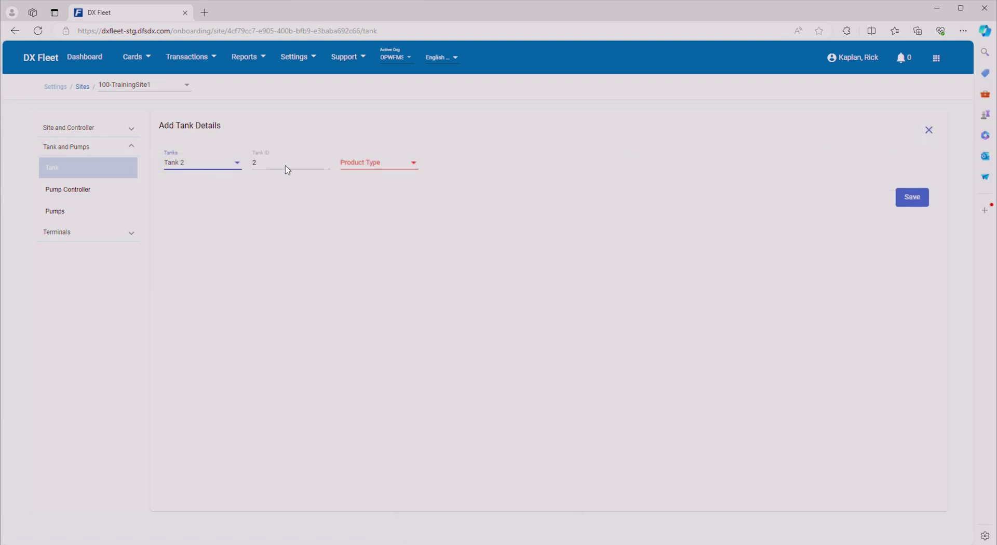
click(383, 170)
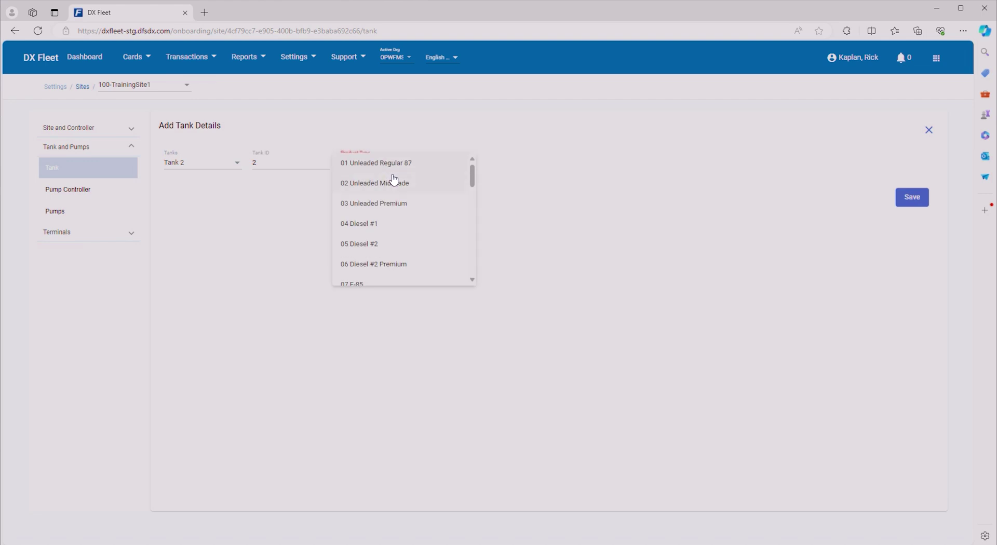
click(390, 224)
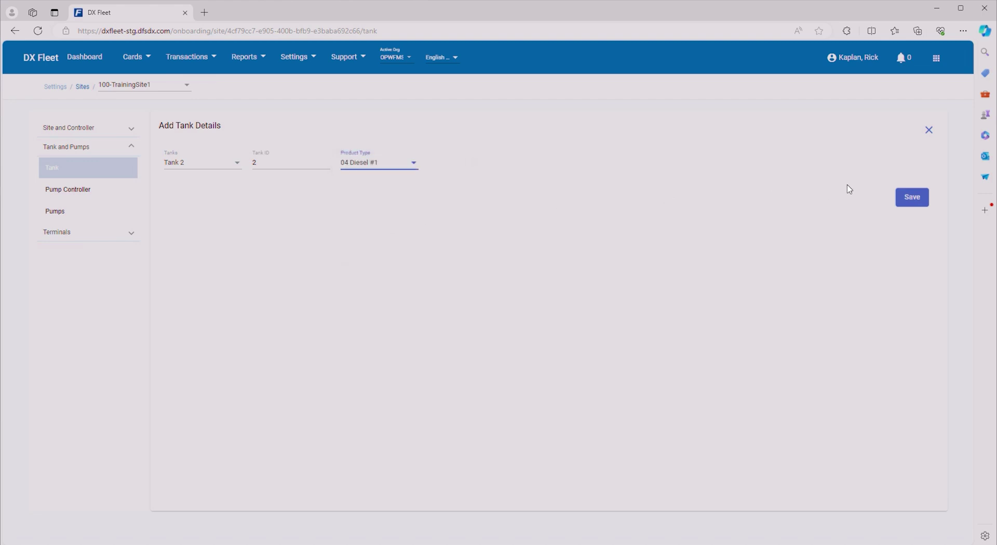
click(908, 200)
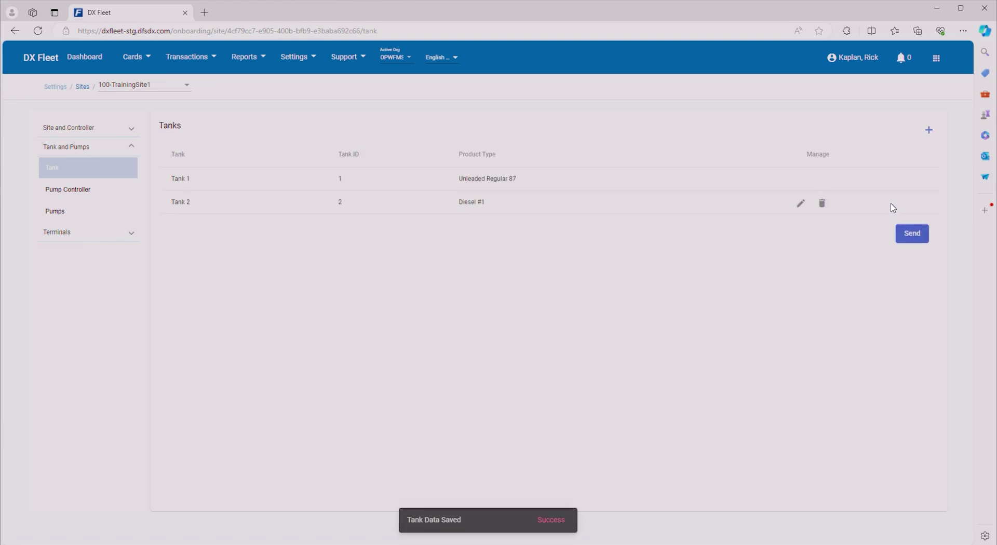
Add and save an installed PCM pump controller with Controller ID 1.
click(57, 192)
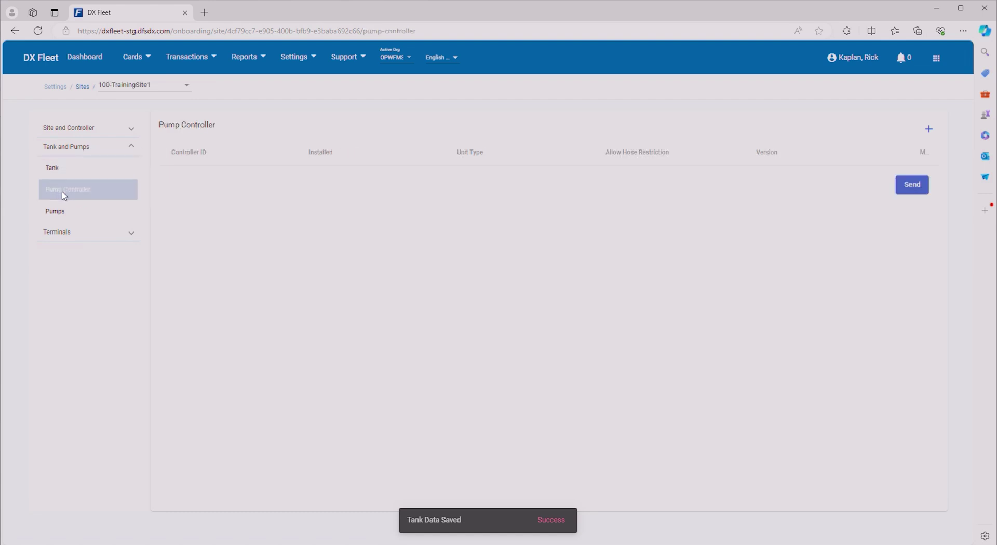
click(929, 129)
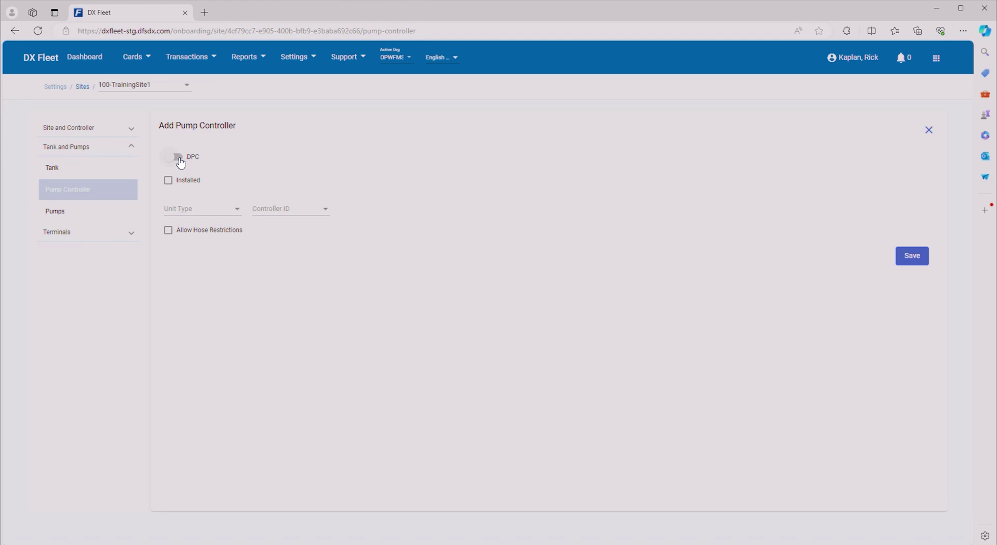
click(169, 184)
click(208, 210)
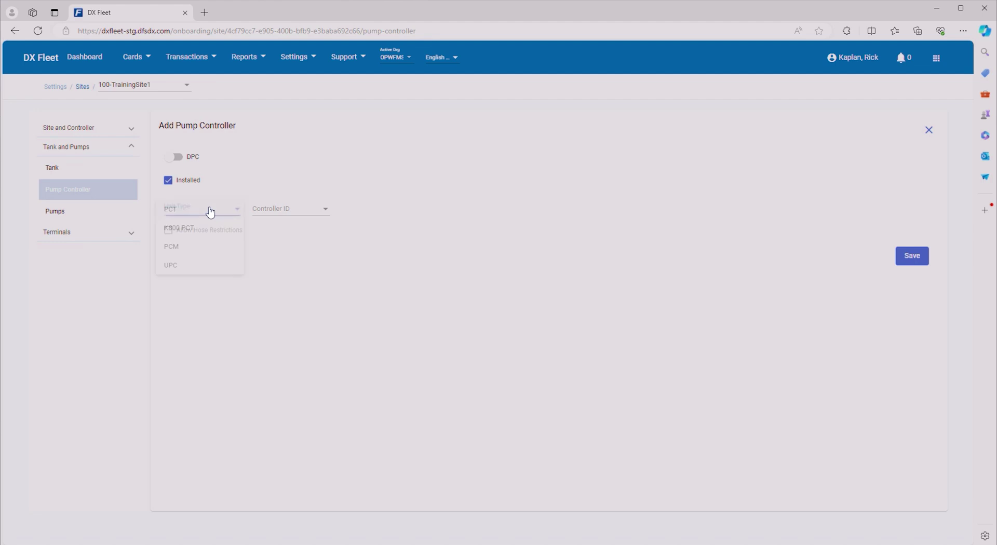
click(185, 249)
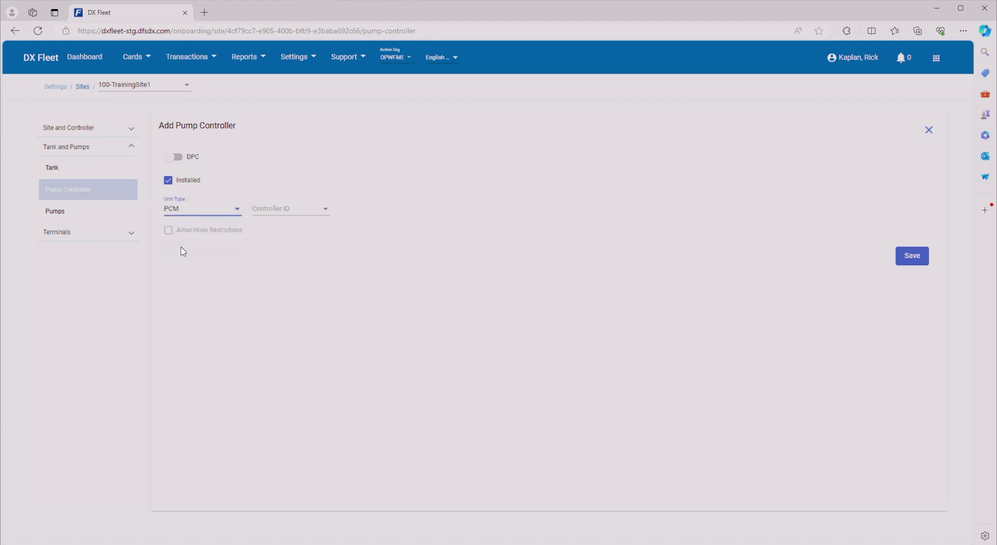
click(288, 211)
click(264, 213)
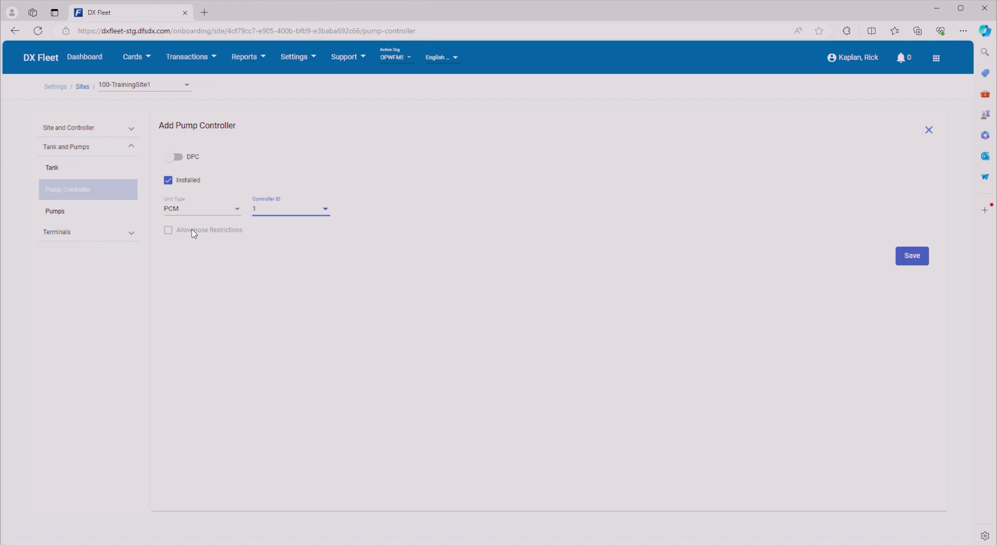
click(171, 233)
click(909, 261)
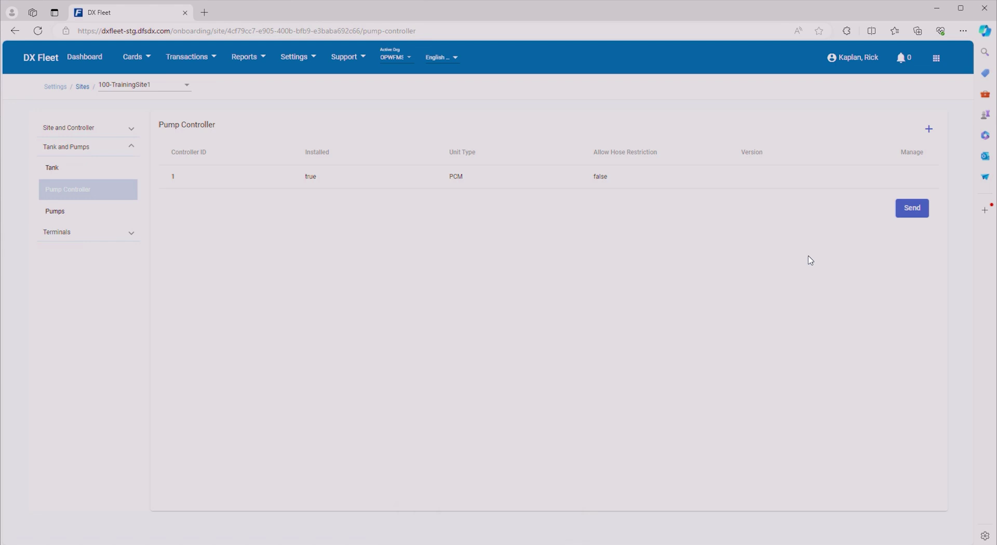
Add a second installed PCM controller with ID 2, then open the Pumps list.
click(930, 132)
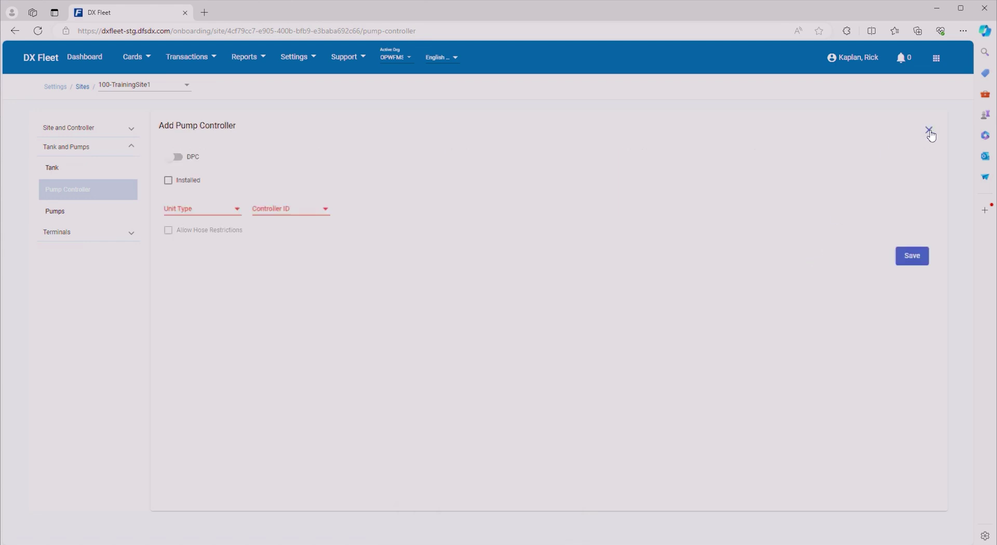
click(173, 185)
click(218, 211)
click(190, 251)
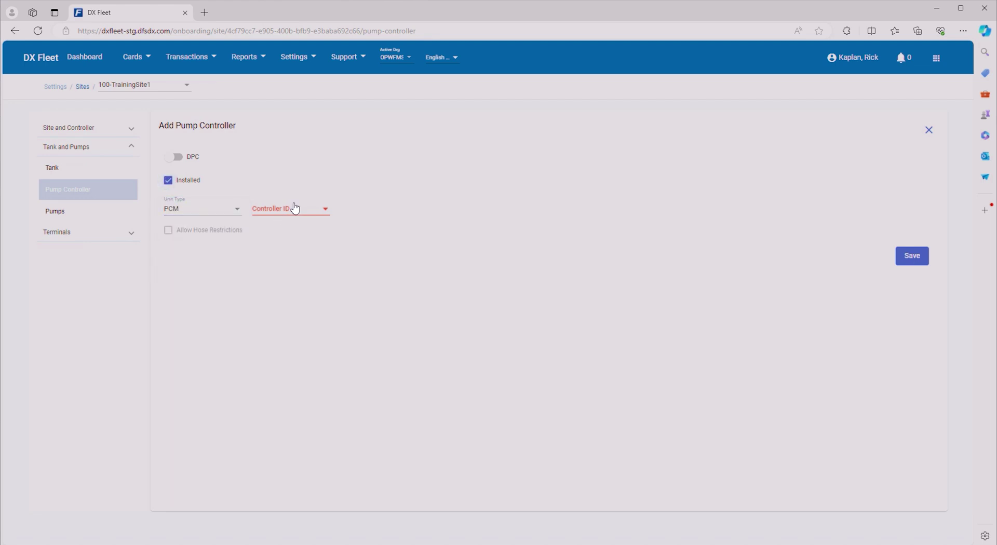
click(293, 208)
click(267, 213)
click(914, 265)
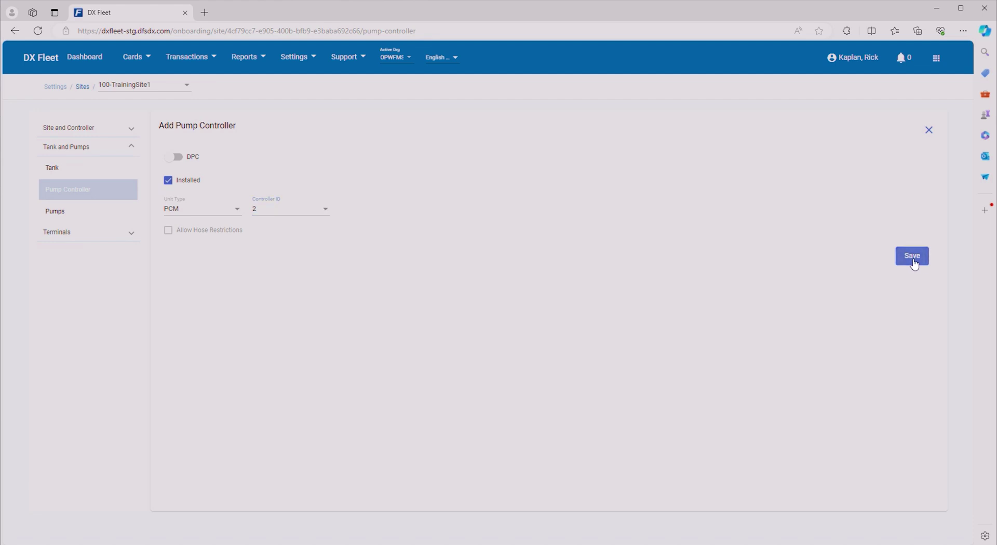
click(77, 214)
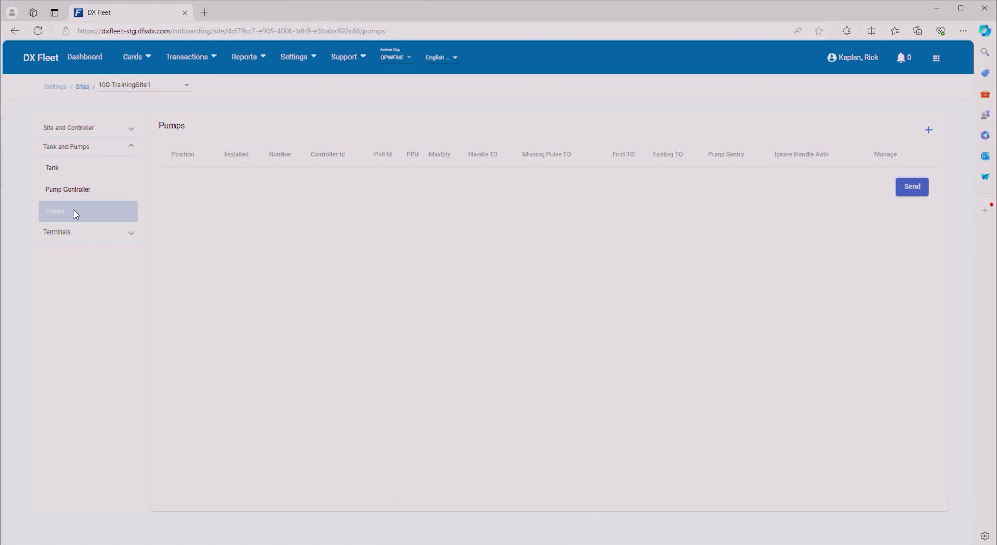
Add pump 1 on controller 1, position 1, installed with Pump Sentry enabled.
click(930, 132)
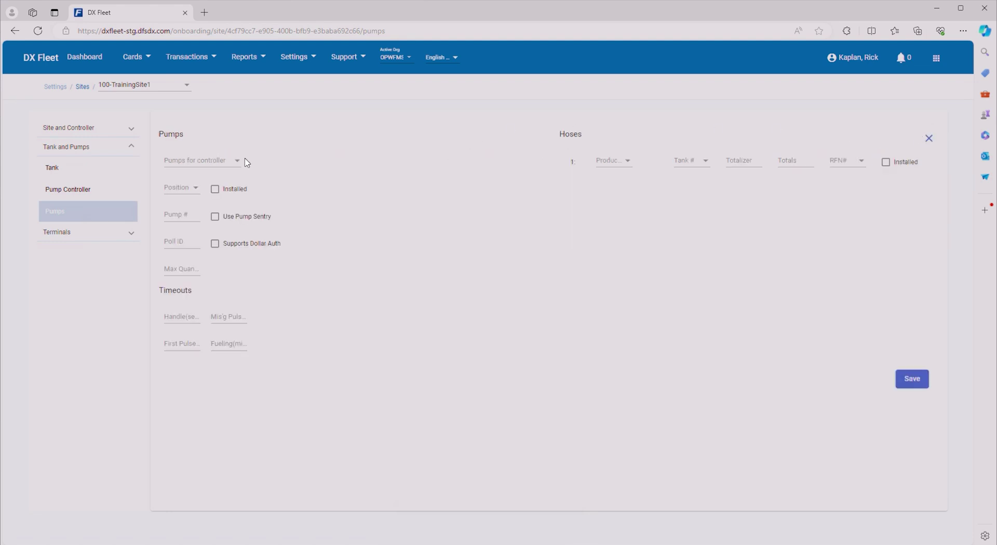
click(232, 165)
click(233, 166)
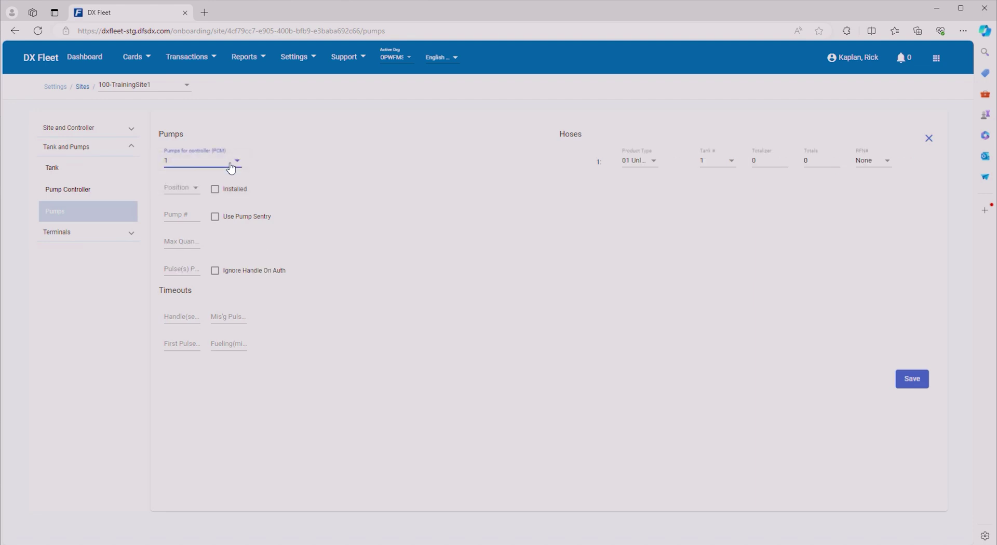
click(196, 188)
click(185, 194)
click(189, 214)
text(1)
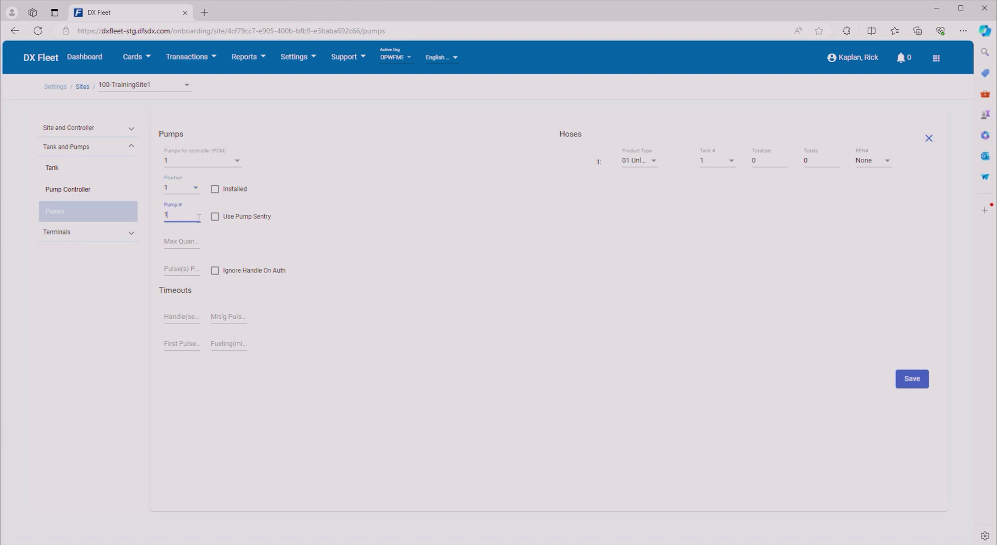
click(215, 191)
click(215, 218)
Enter max quantity 20, 100 pulses per unit, and timeouts 120/30/120/10.
click(183, 242)
text(20)
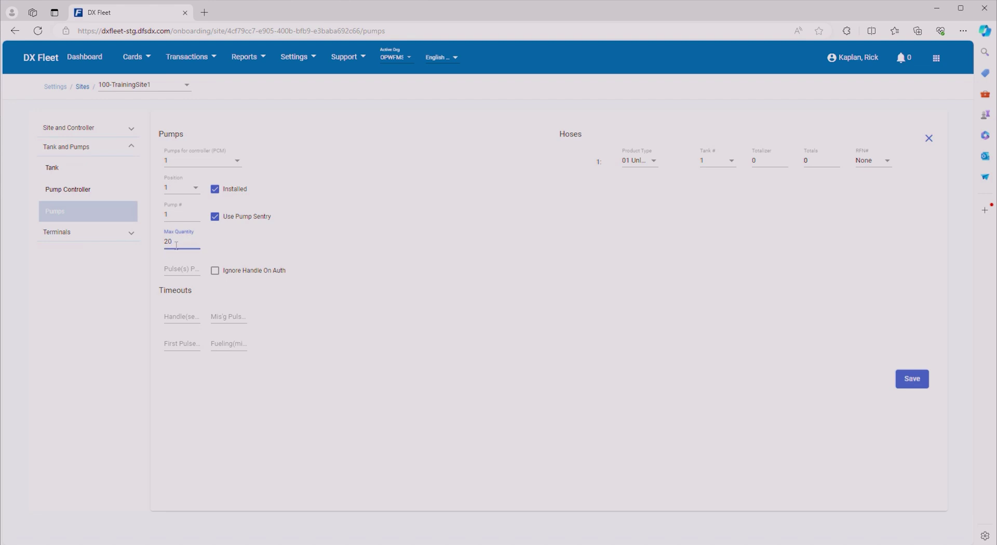
click(179, 269)
text(100)
click(184, 316)
text(120)
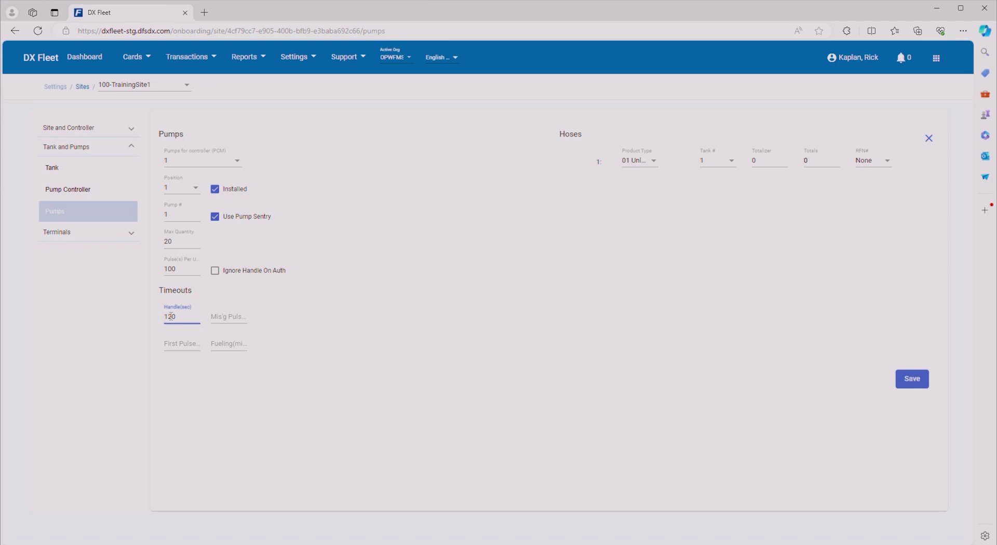
click(223, 318)
text(30)
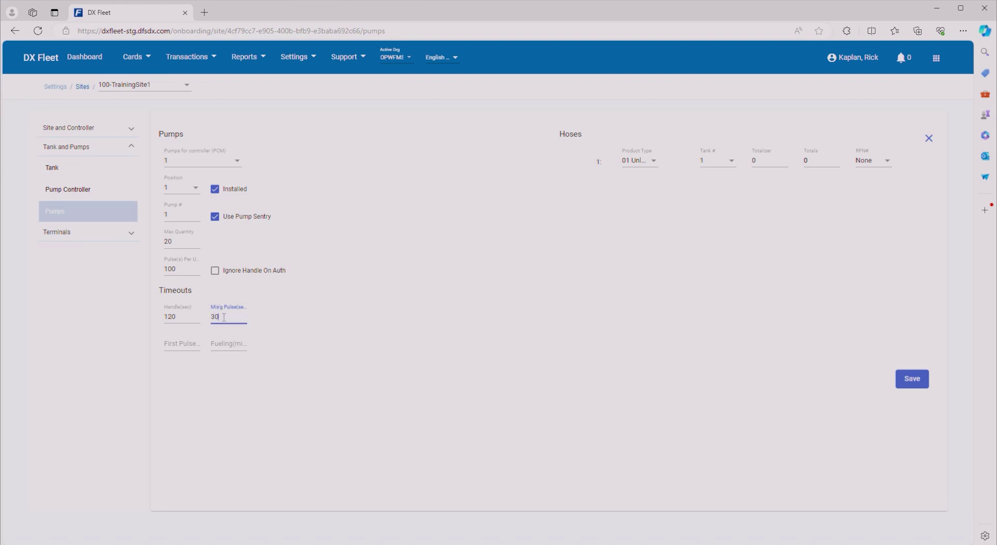
click(173, 344)
text(120)
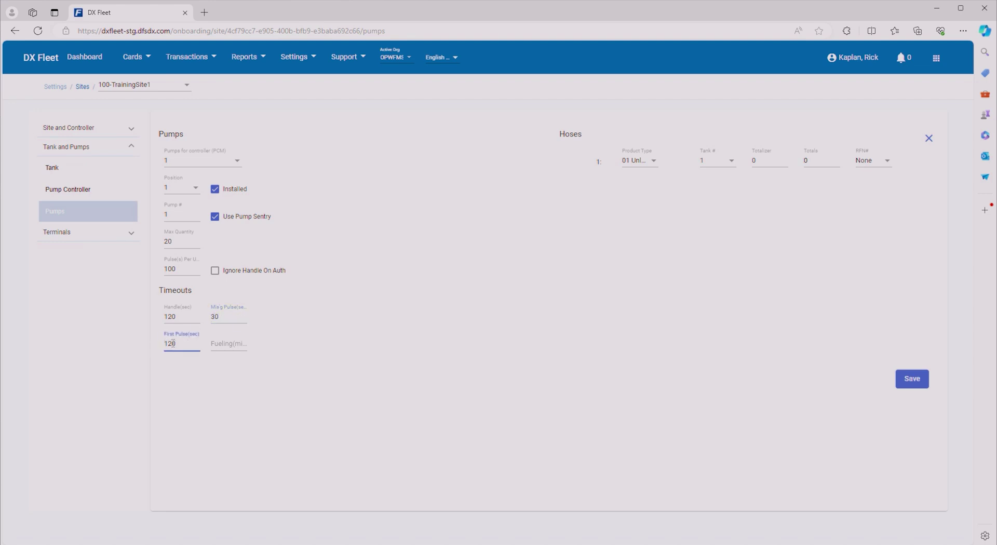
click(225, 344)
text(10)
Keep hose 1 on 01 Unleaded Regular 87 and save pump 1.
click(635, 163)
click(652, 165)
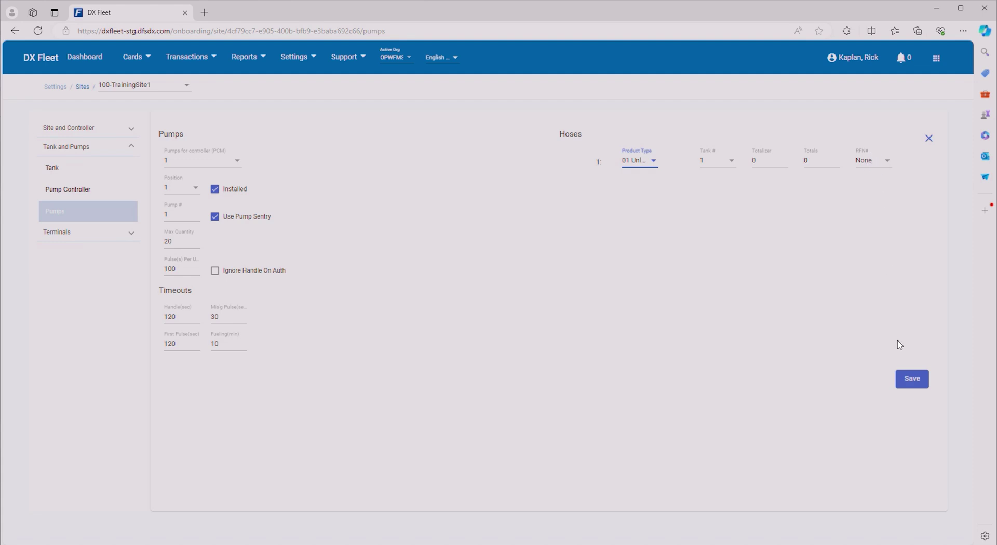
click(912, 380)
mouse_move(216, 189)
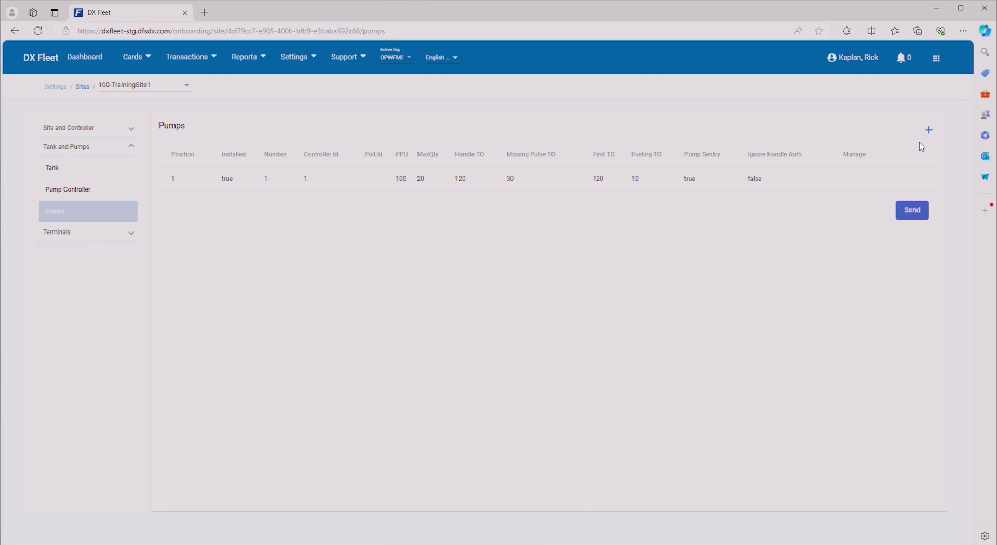
Add a new pump on controller 2 at position 1 with pump number 1.
click(929, 132)
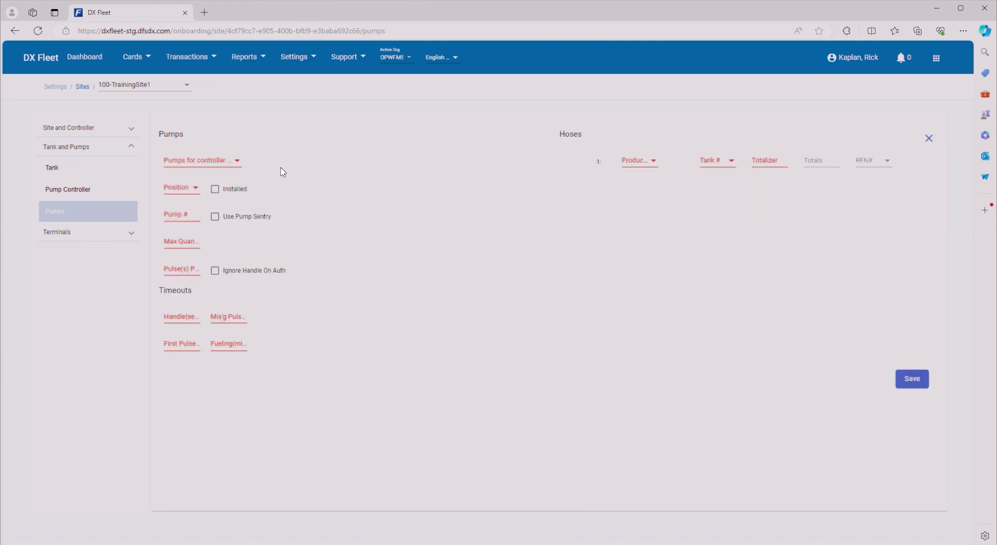
click(223, 162)
click(181, 185)
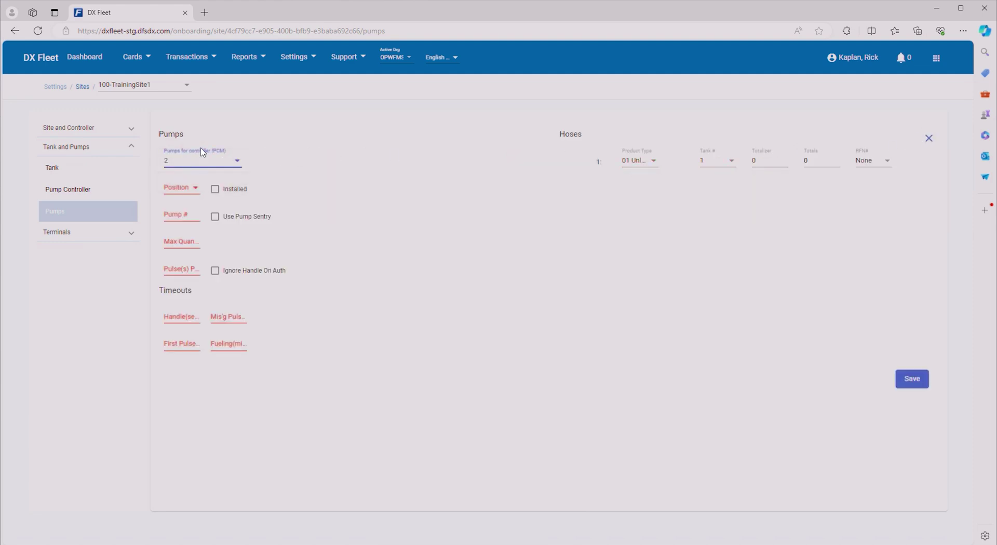
click(187, 199)
click(183, 196)
click(187, 218)
text(1)
Mark the pump installed, turn on pump sentry, and fill in max quantity and pulses per unit.
click(215, 189)
click(216, 216)
click(182, 241)
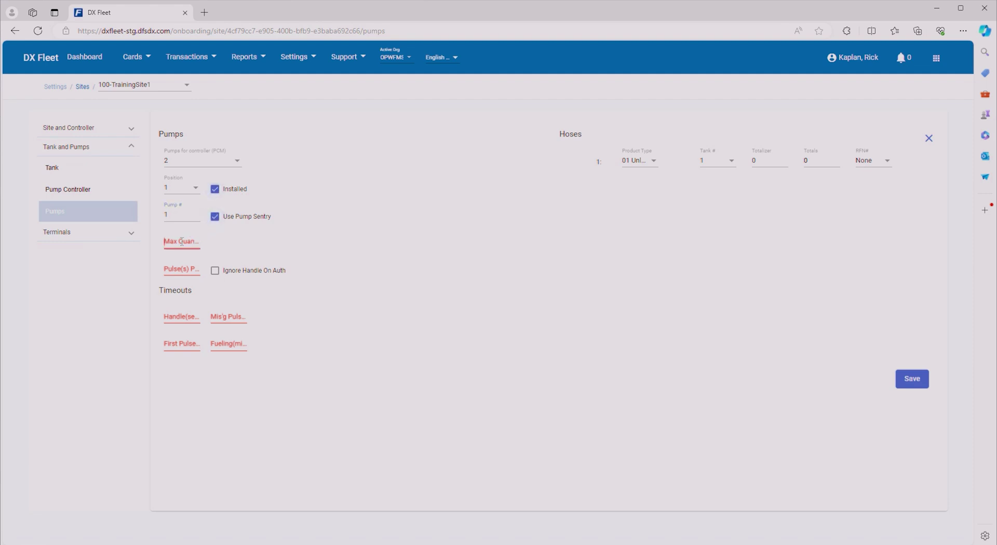
text(100)
click(178, 270)
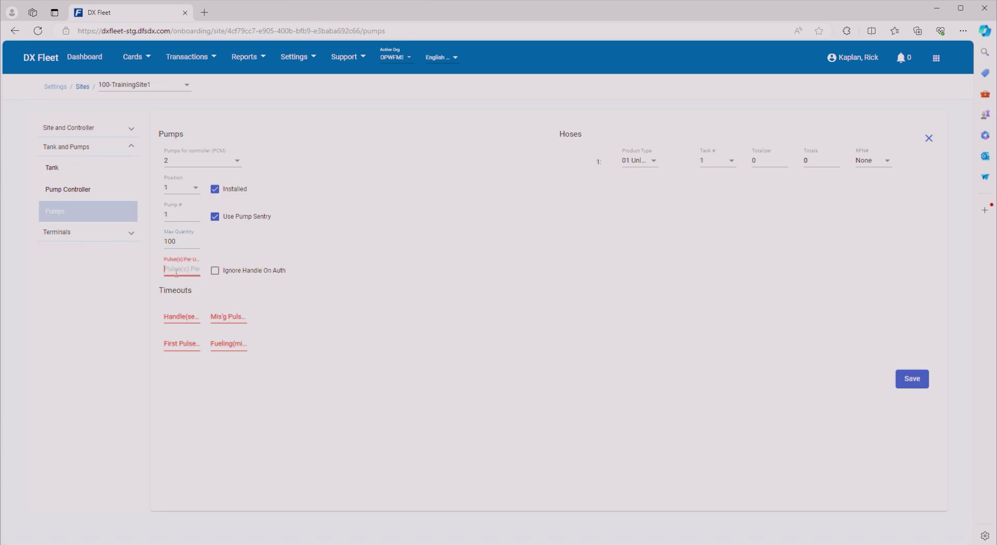
text(100)
Set handle timeout 12, missing pulse timeout 30, first pulse timeout 120, and fueling timeout 20.
click(186, 318)
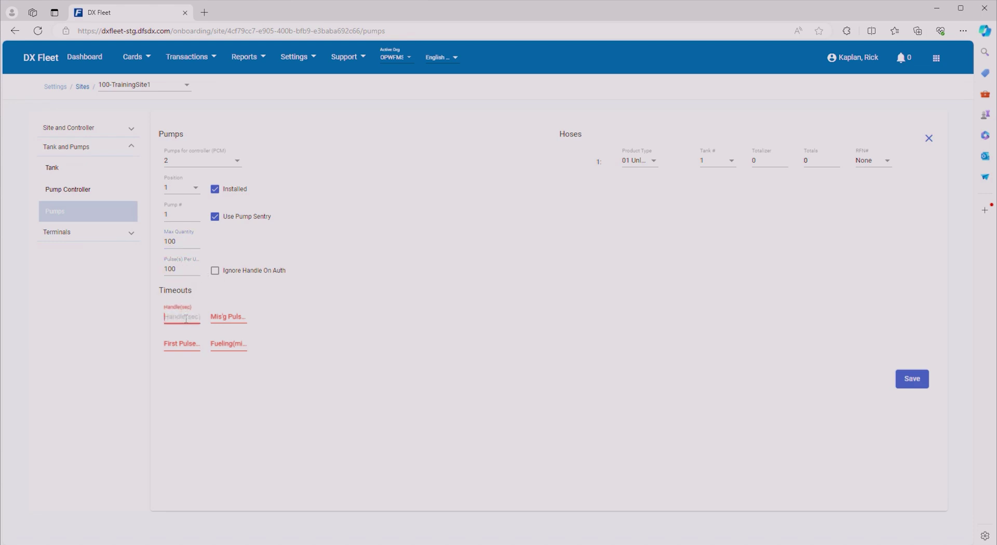
text(120)
click(224, 317)
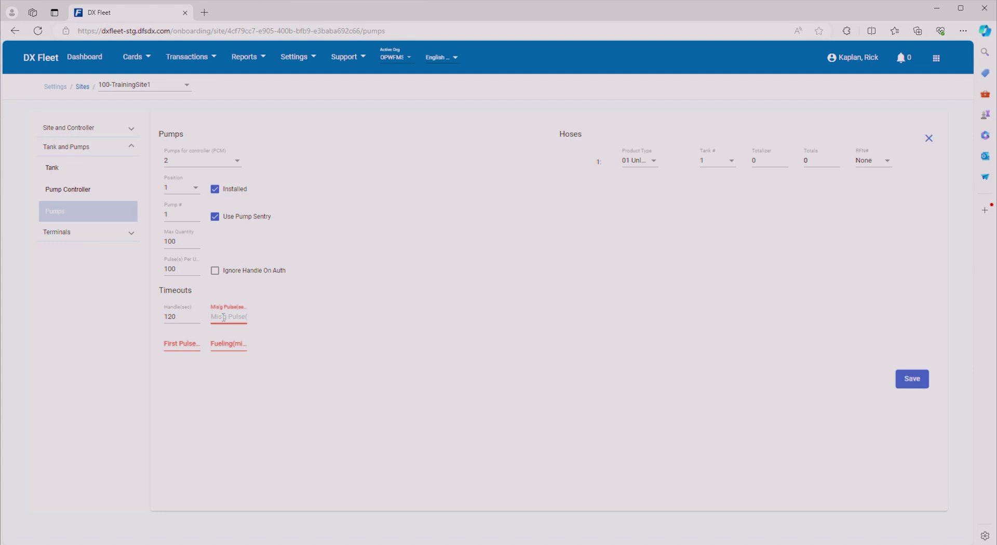
text(30)
click(185, 344)
text(120)
click(231, 343)
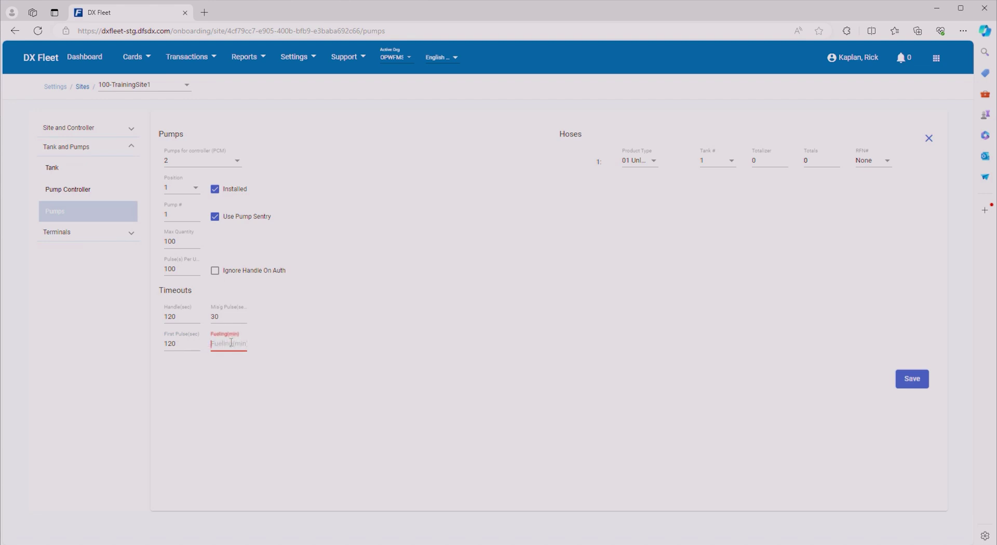
text(2)
Assign hose 1 to 04 Diesel #1 from tank 2 and save the pump.
click(654, 165)
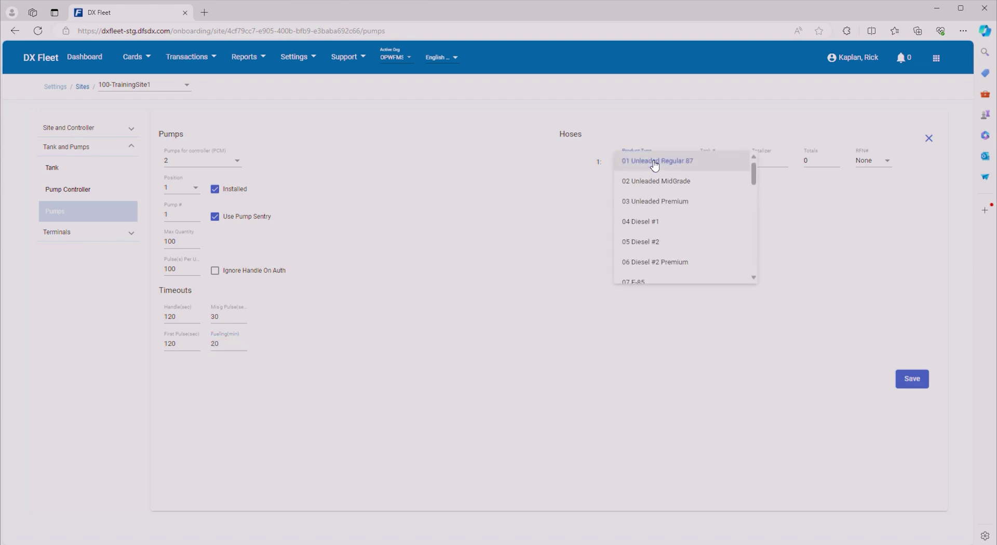
click(660, 222)
click(726, 161)
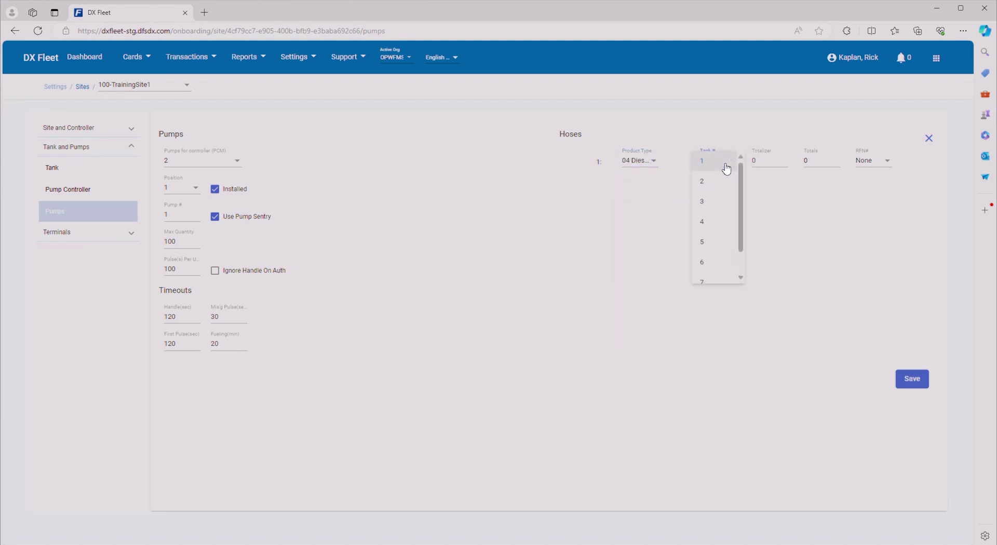
click(716, 182)
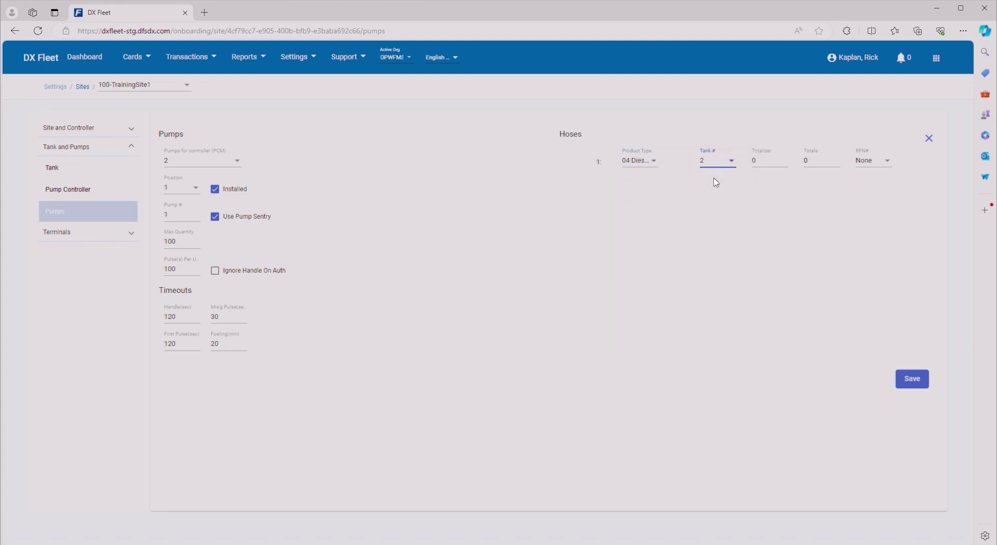
click(915, 381)
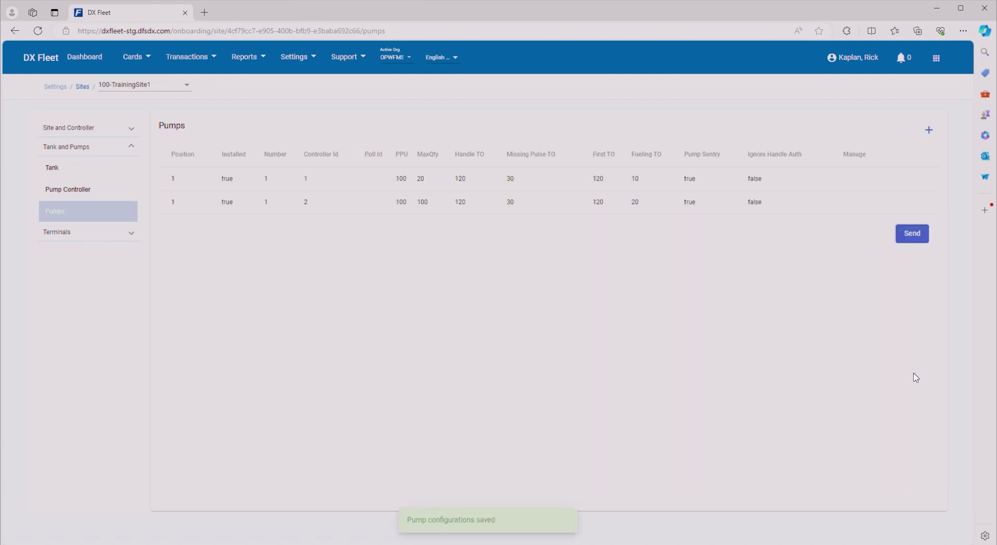